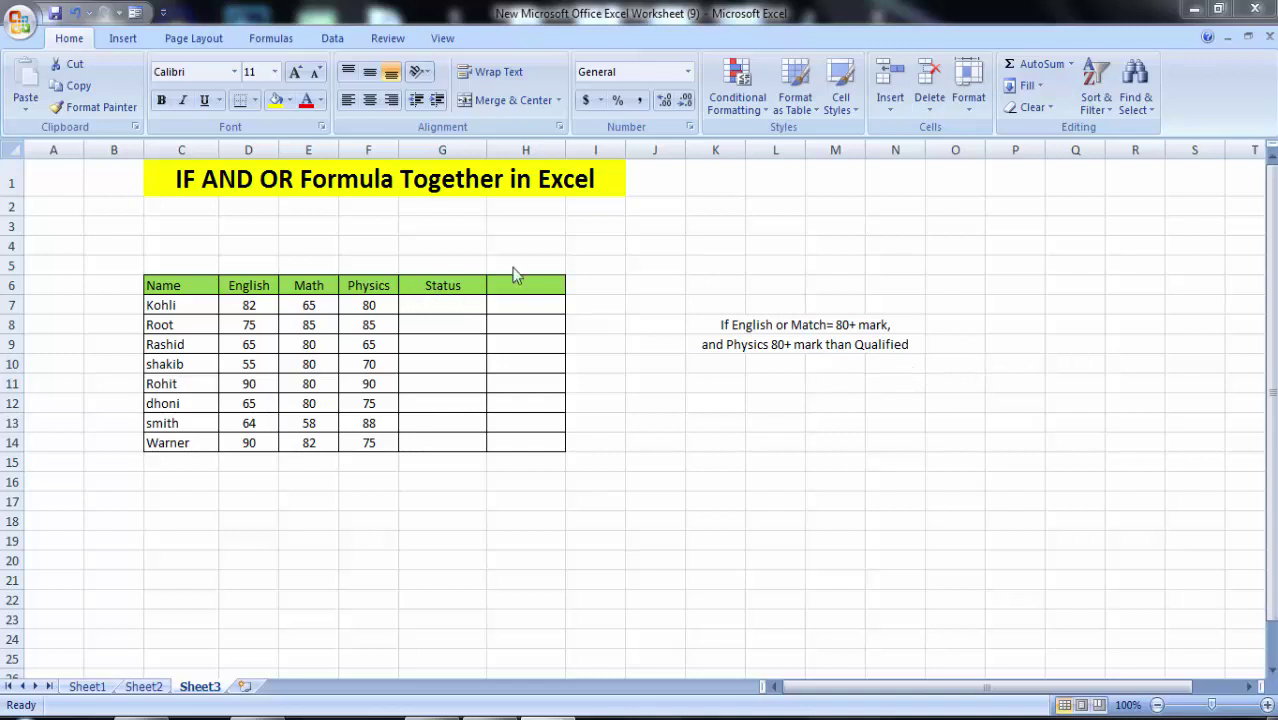
Enter =IF(F7>=80,"Qualified","Disqualified") in G7 for Kohli's status
click(445, 304)
text(=)
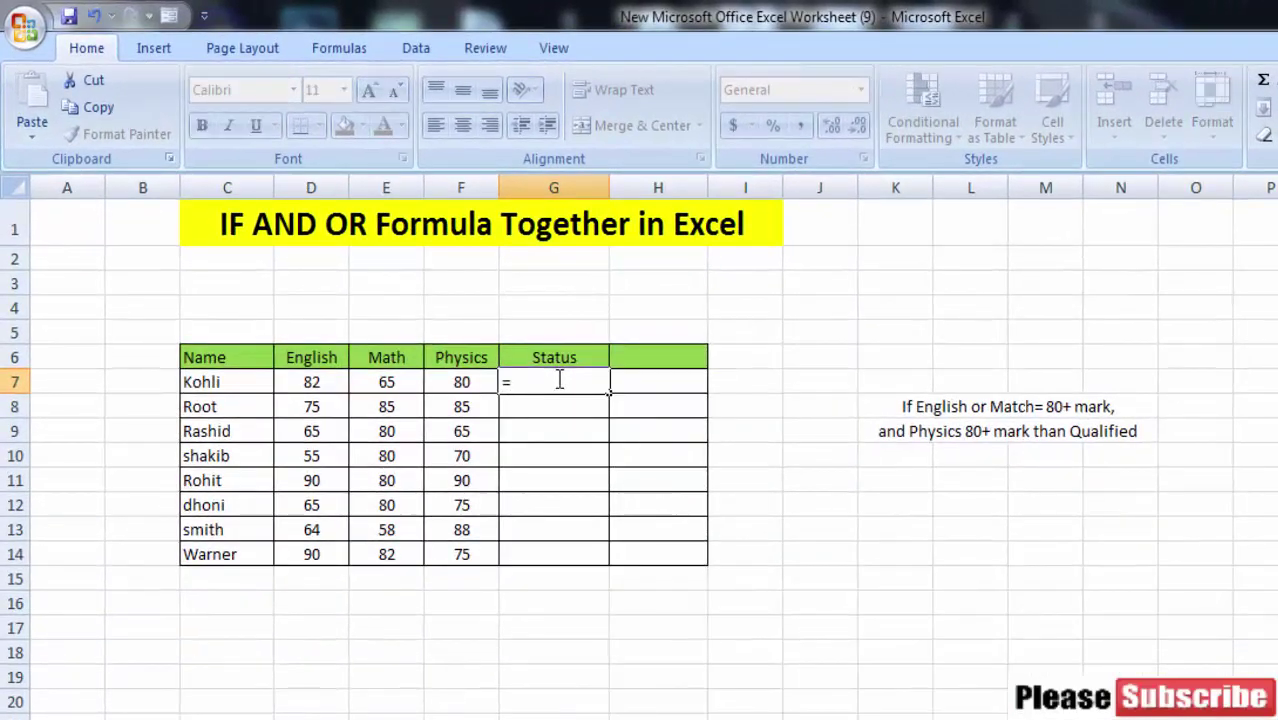
text(If)
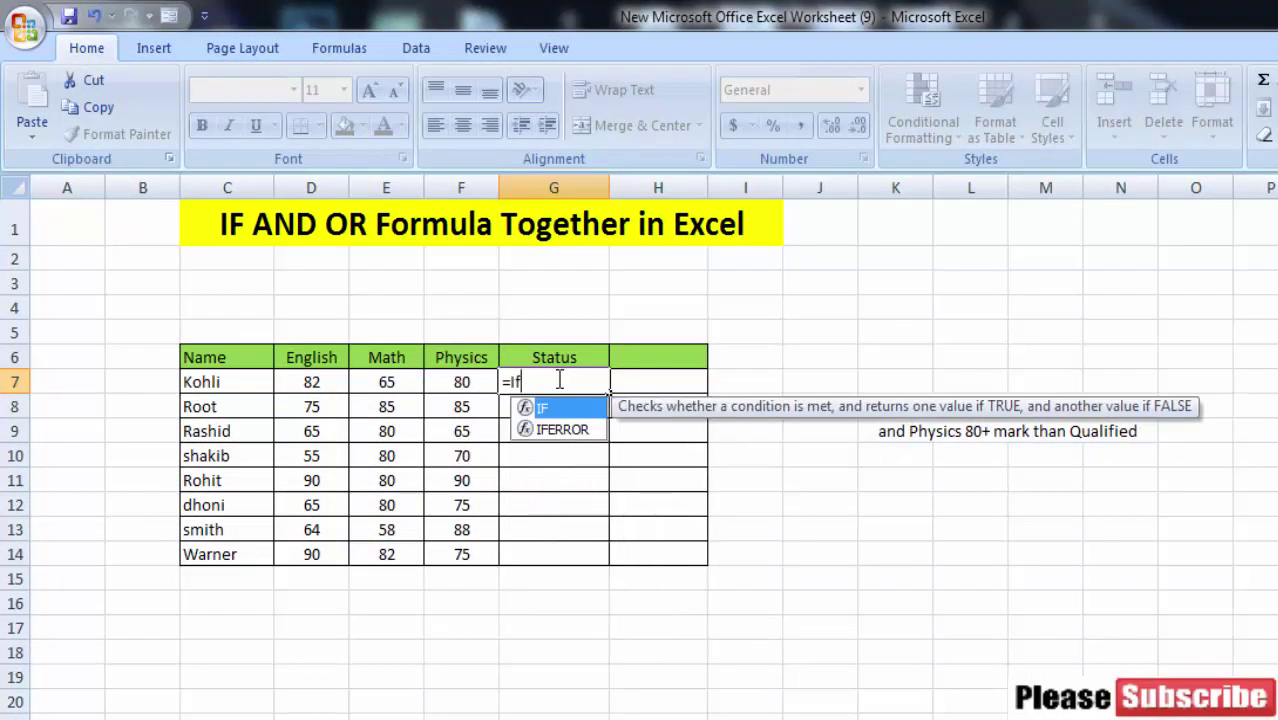
text(()
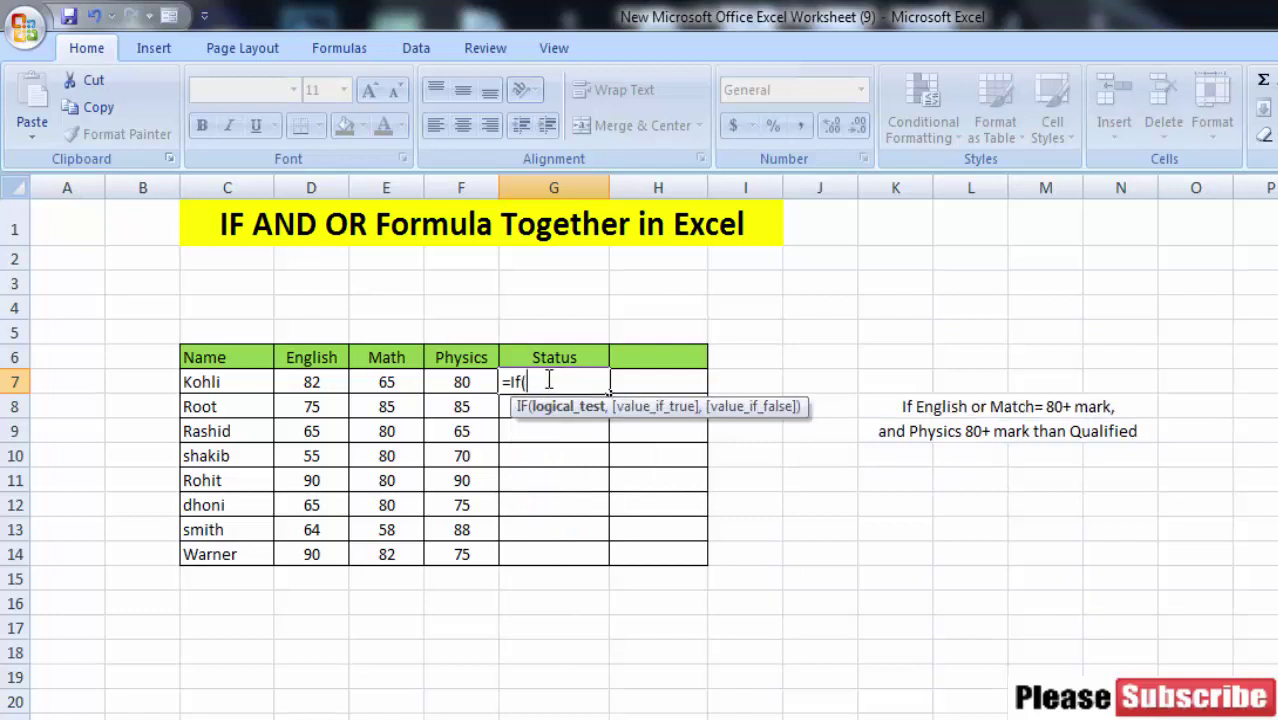
click(458, 381)
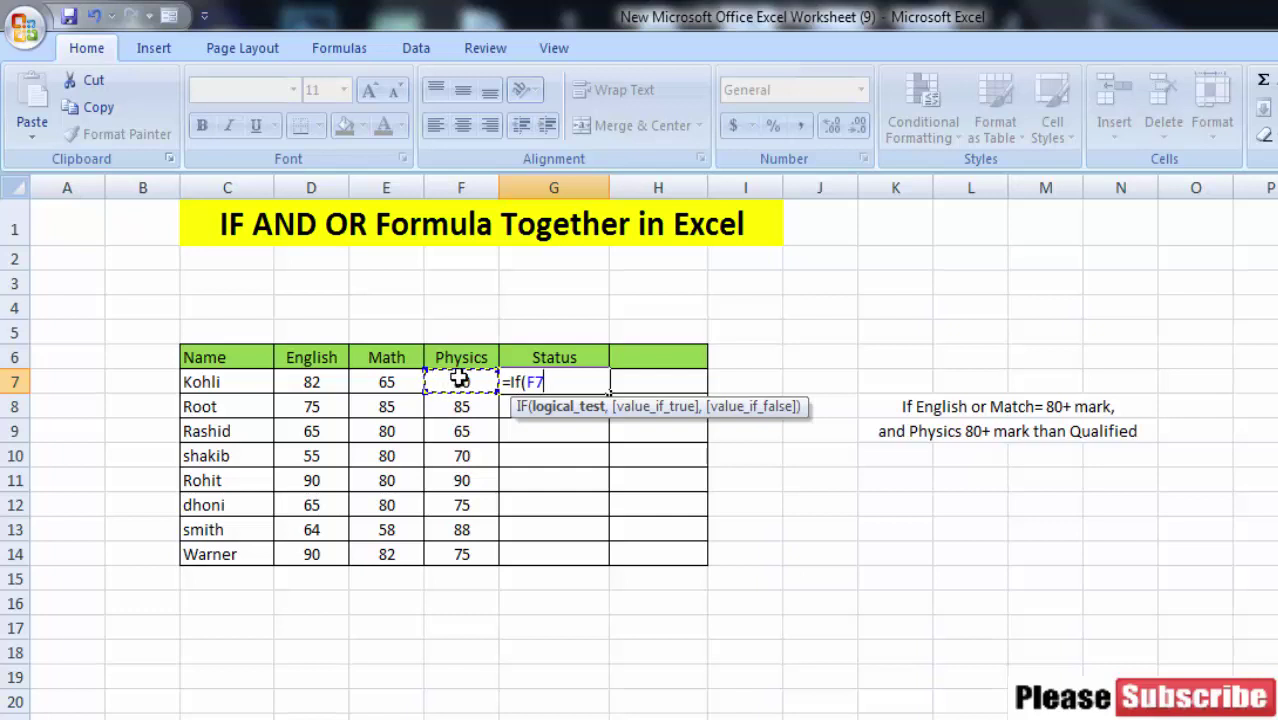
text(>)
text(=)
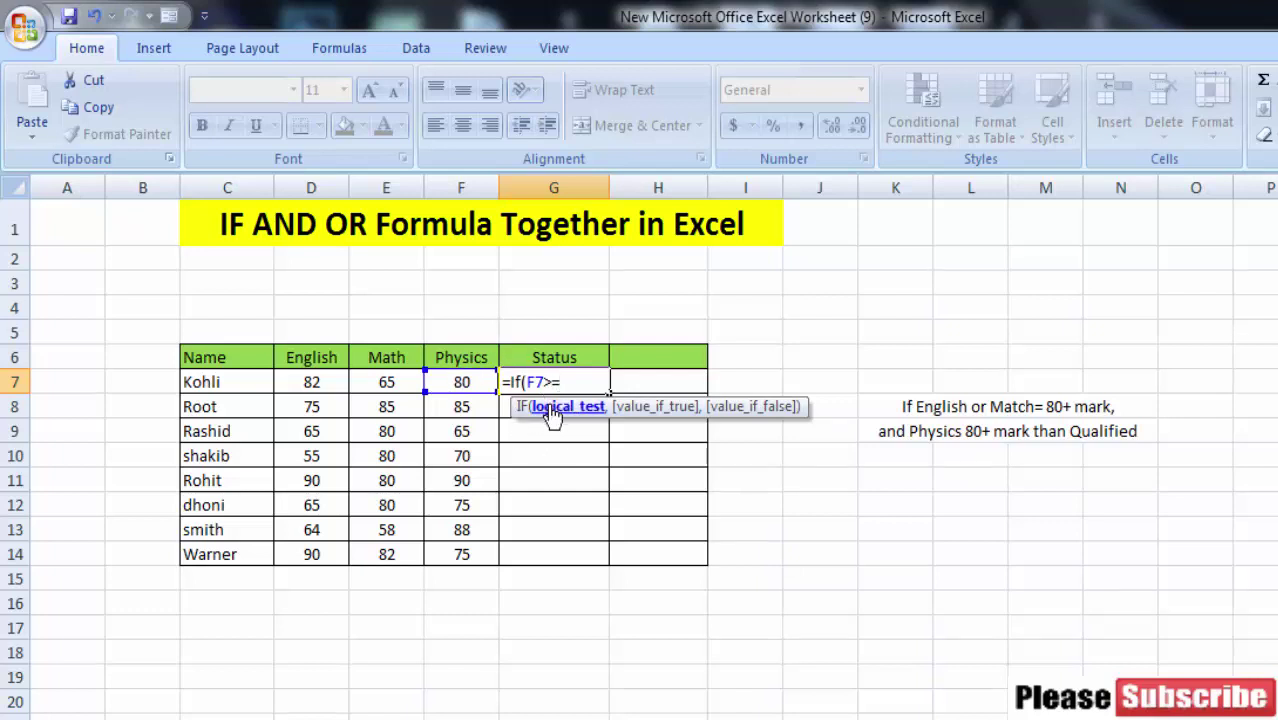
text(8)
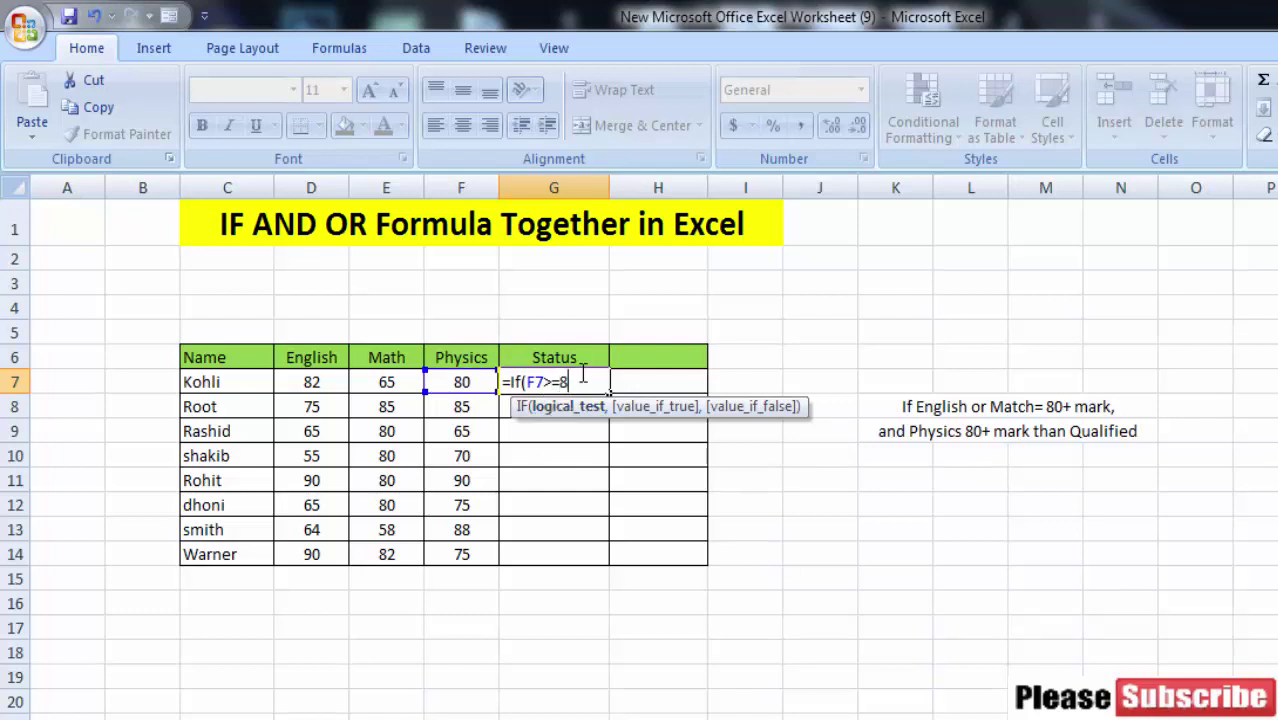
text(0)
text(,")
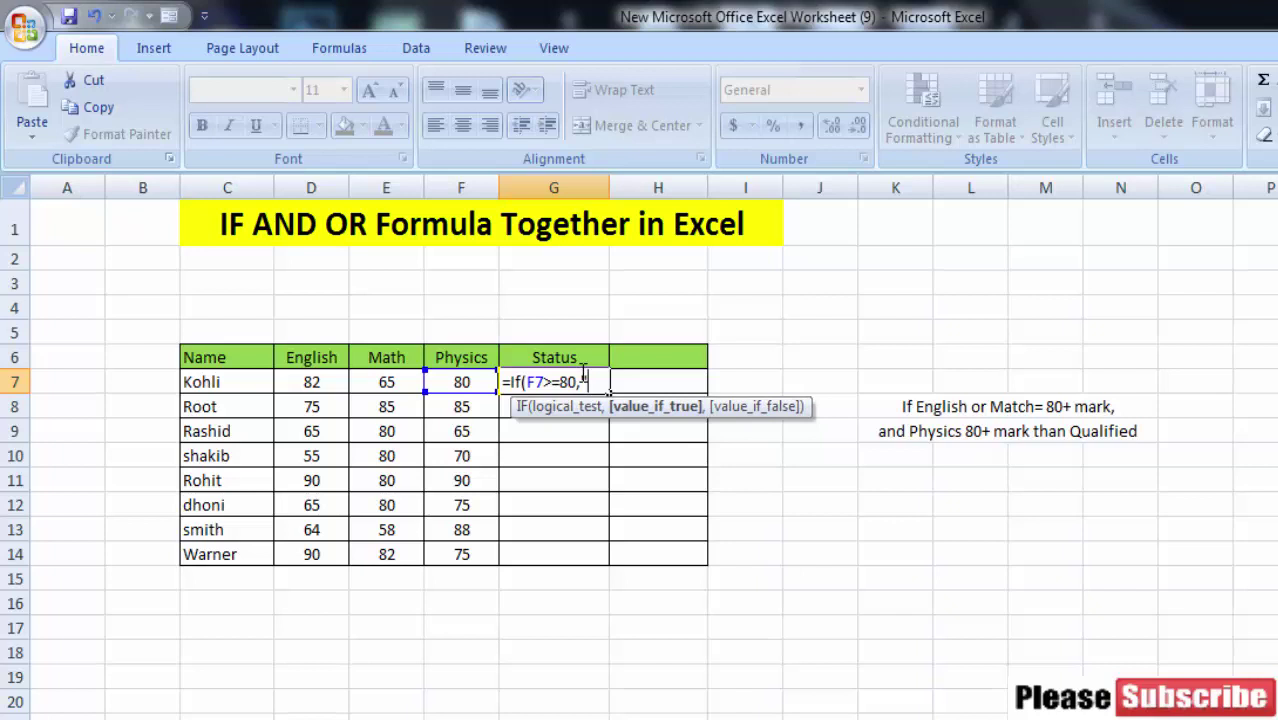
text(Qual)
text(ifi)
text(e)
text(d)
text(")
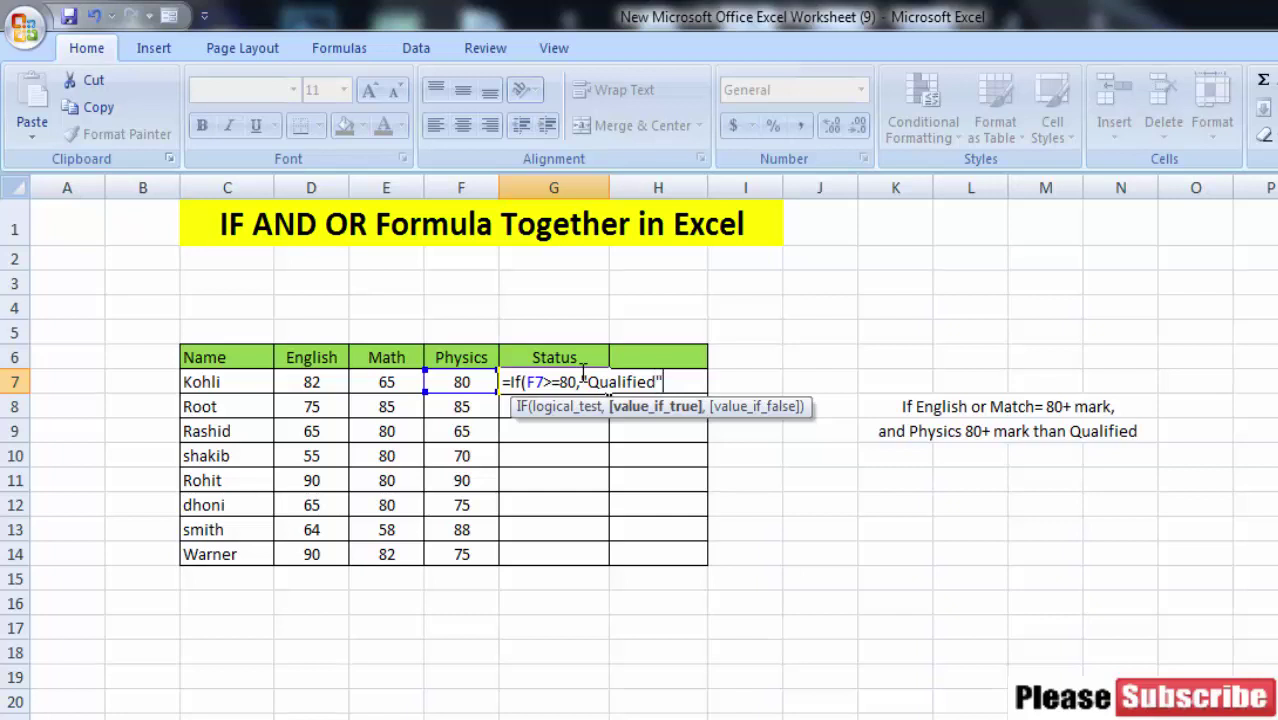
text(,)
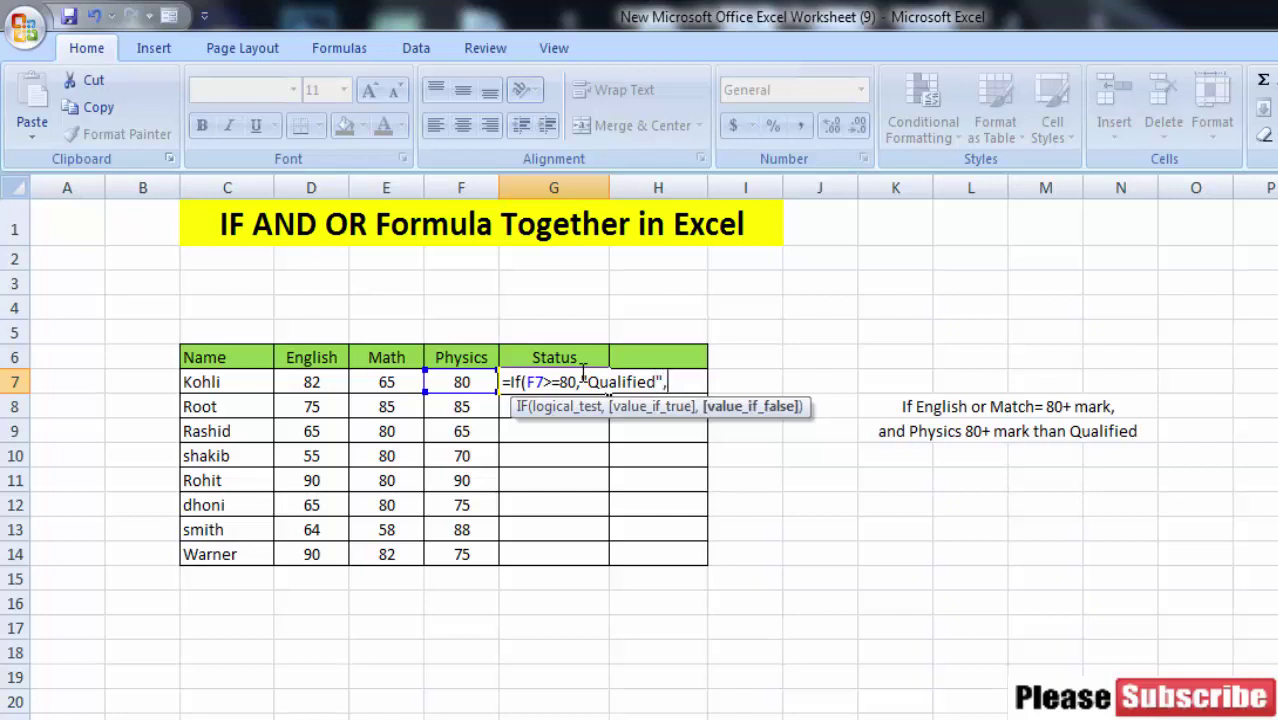
text(")
text(D)
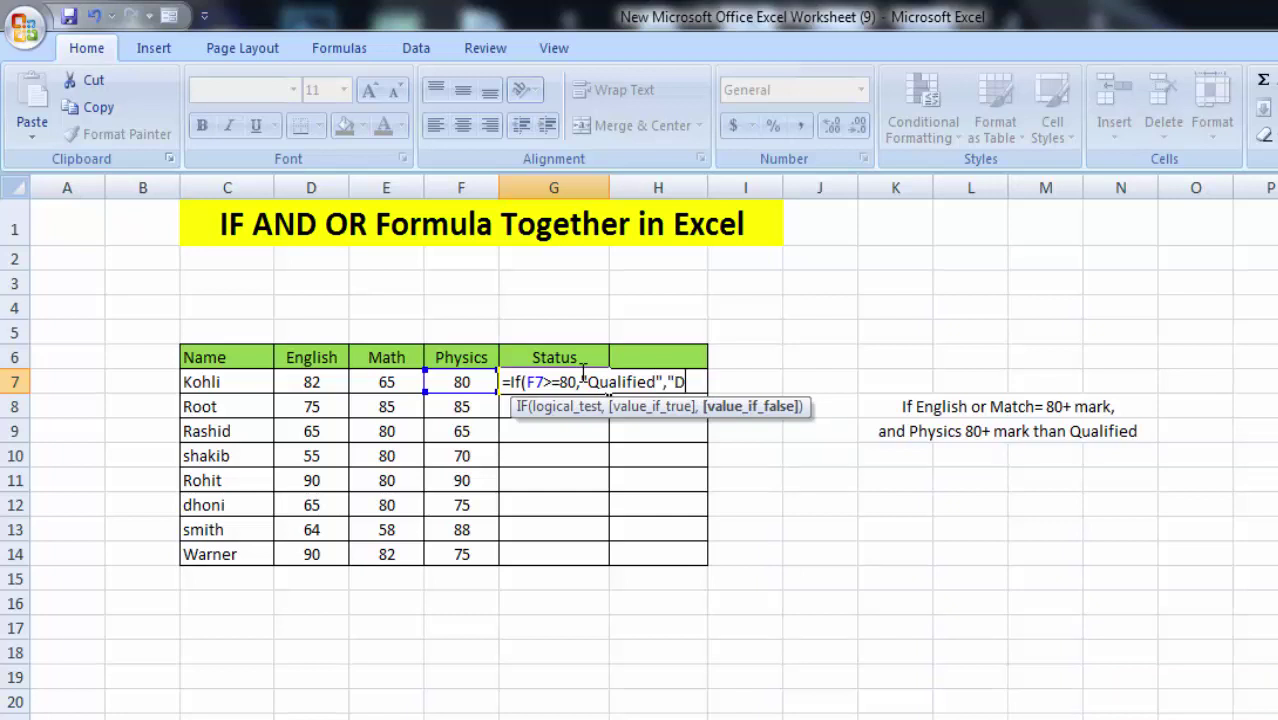
text(is)
text(q)
text(ua)
text(l)
text(ified)
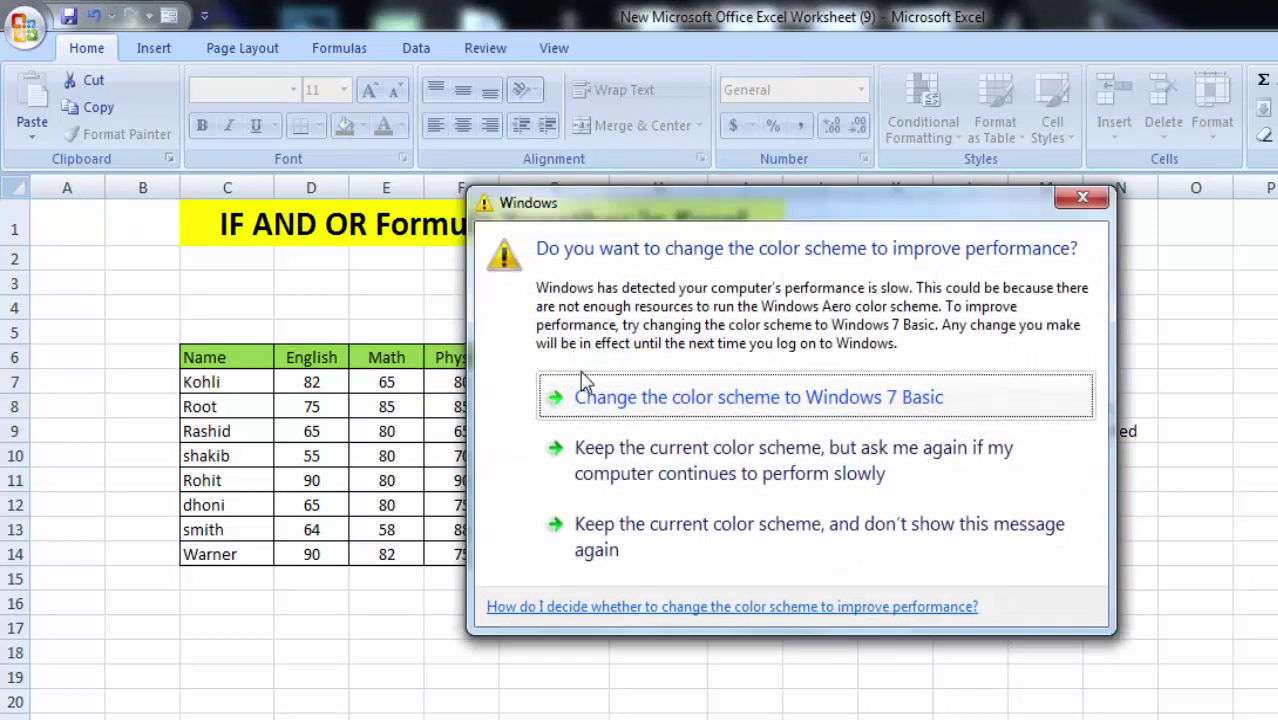
click(1098, 197)
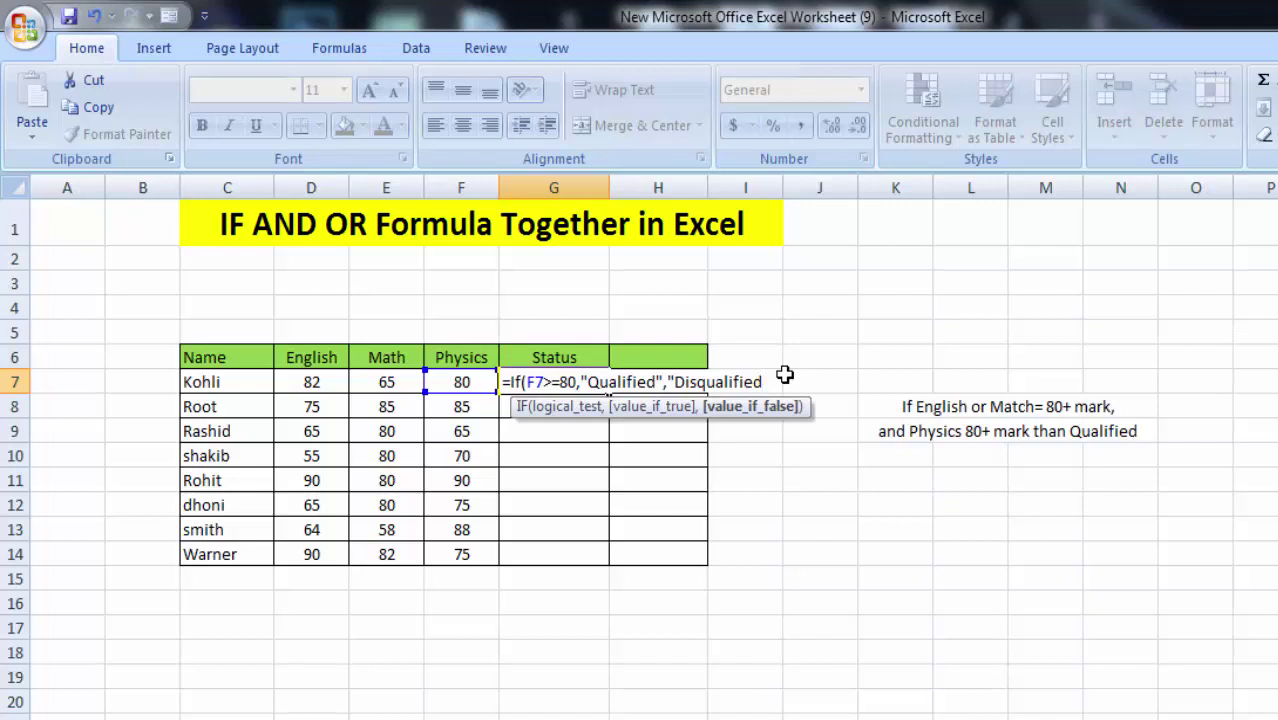
text(")
text())
key(Return)
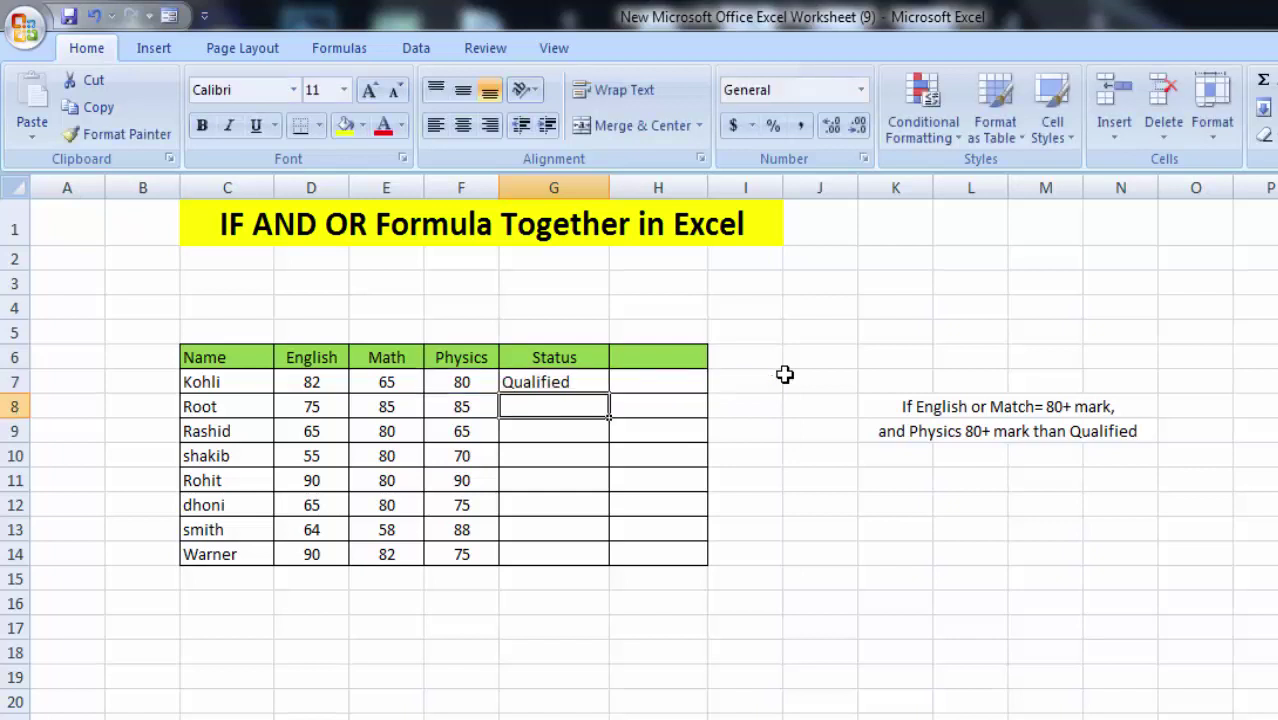
Re-edit G7's IF formula and commit the corrected version
click(533, 381)
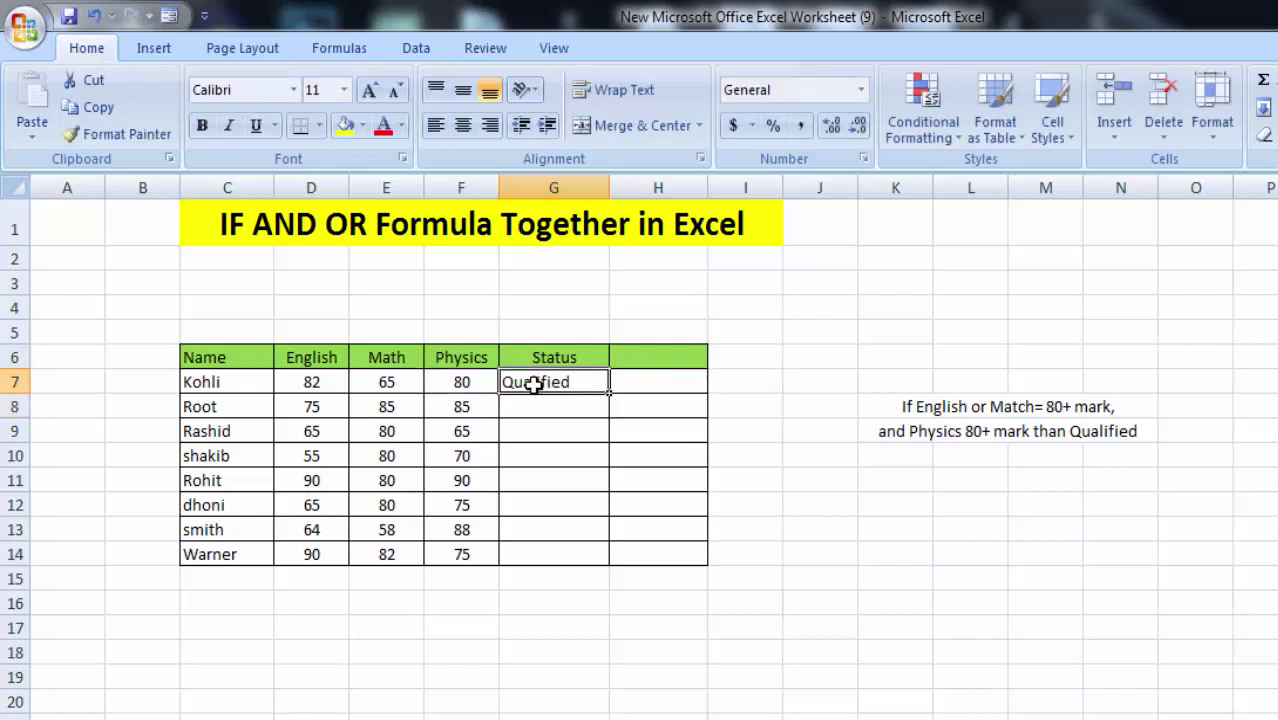
double_click(583, 382)
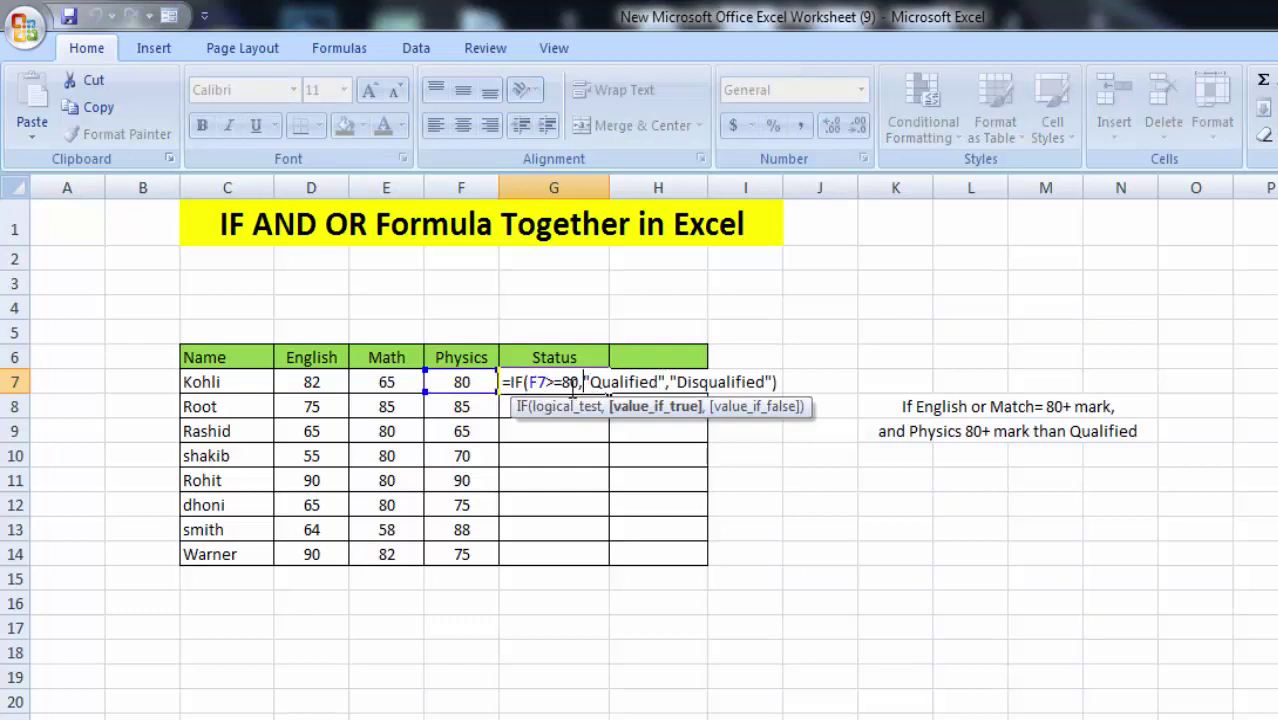
click(779, 382)
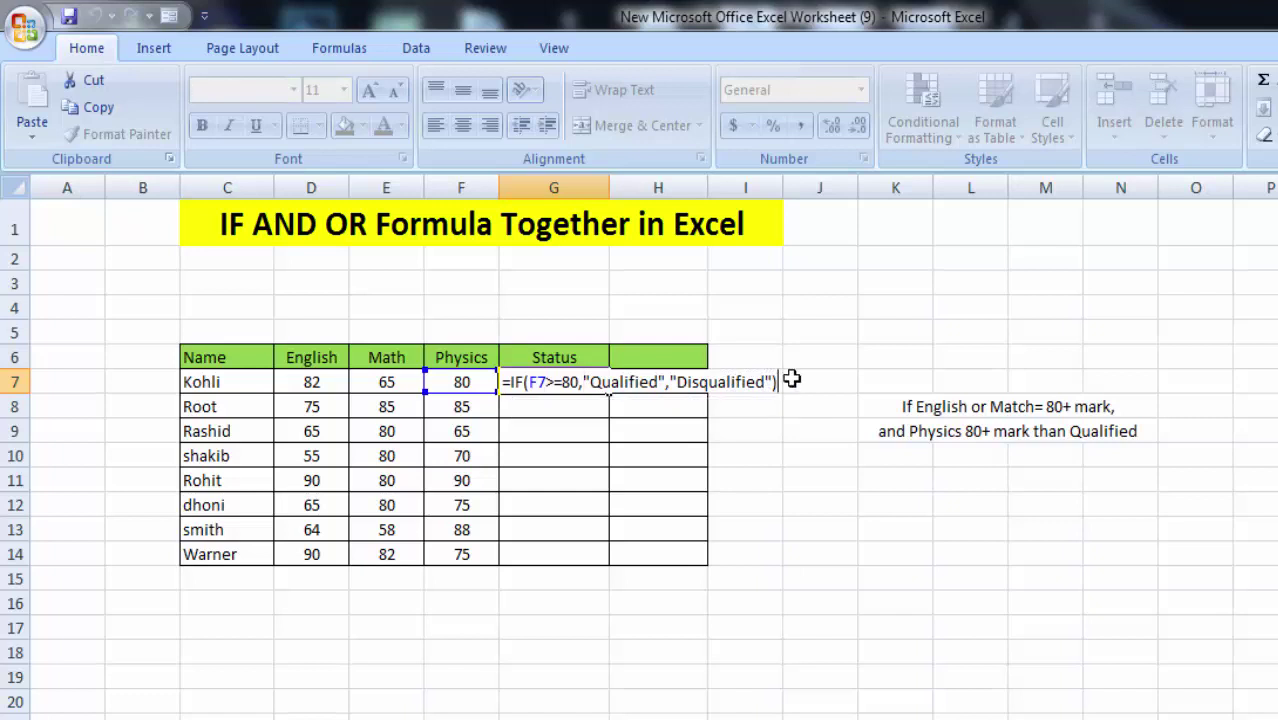
key(Return)
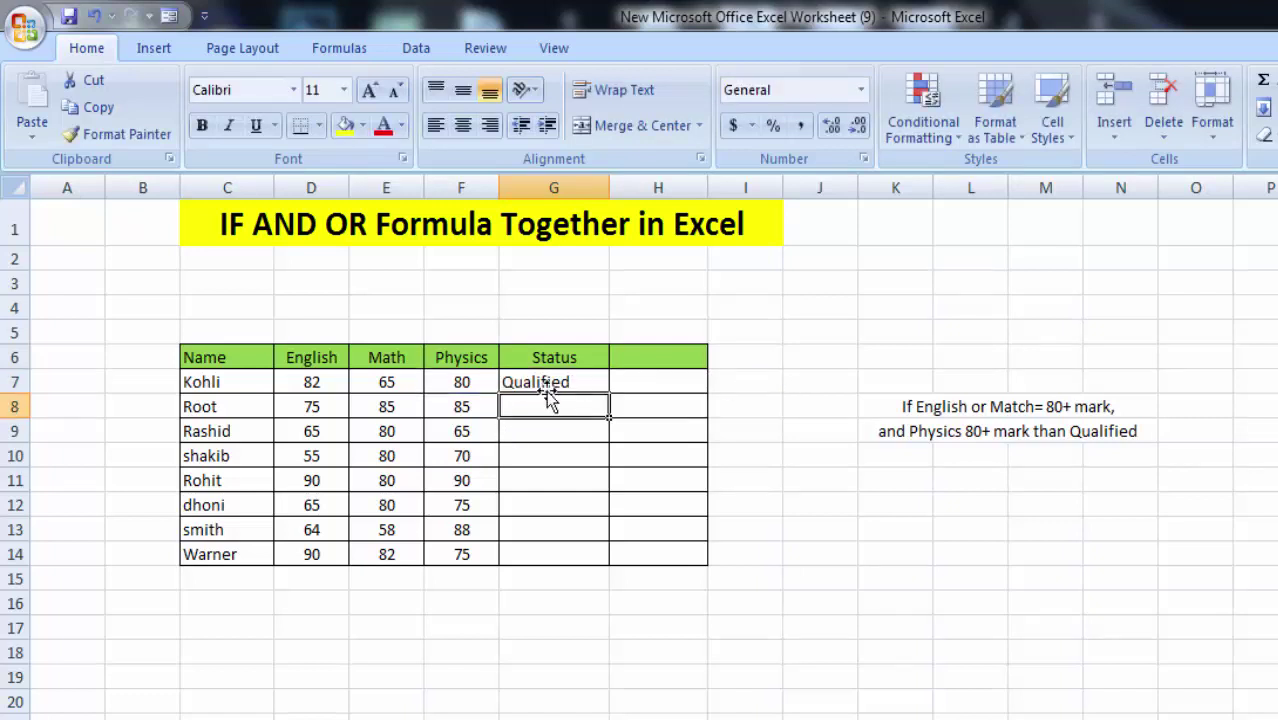
Fill G7's status formula down through G14
click(548, 381)
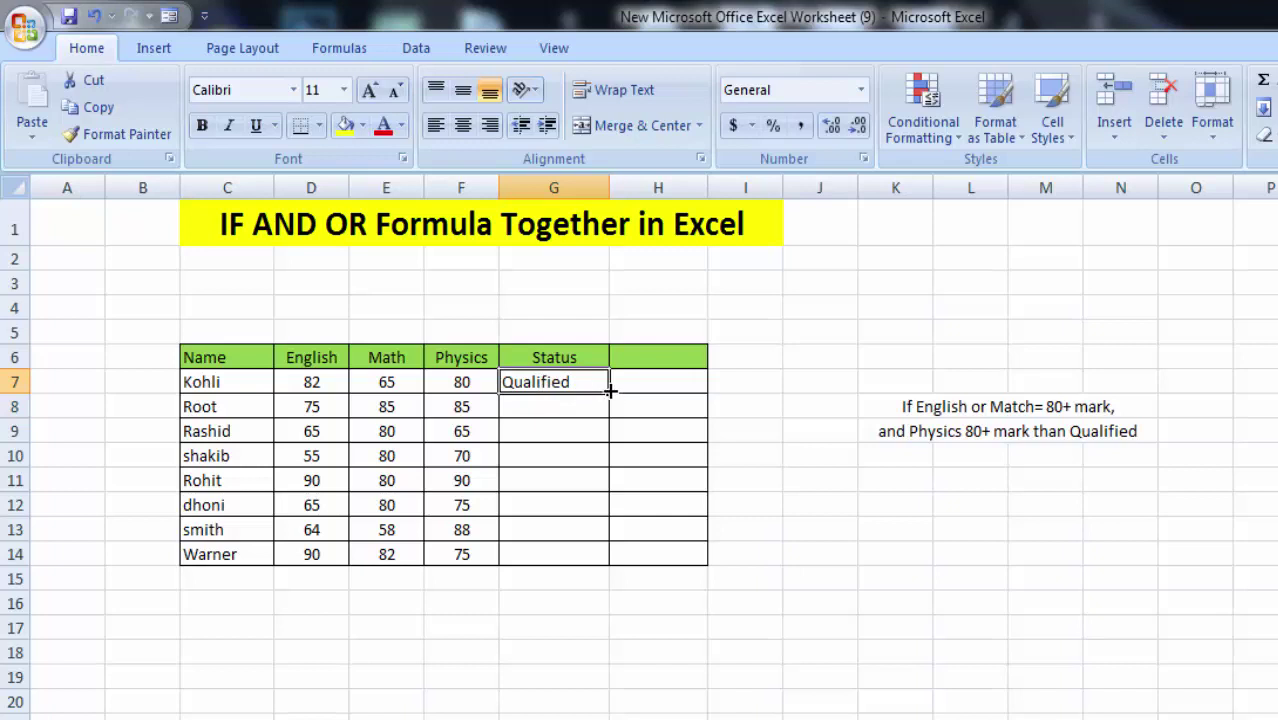
drag(609, 391, 600, 569)
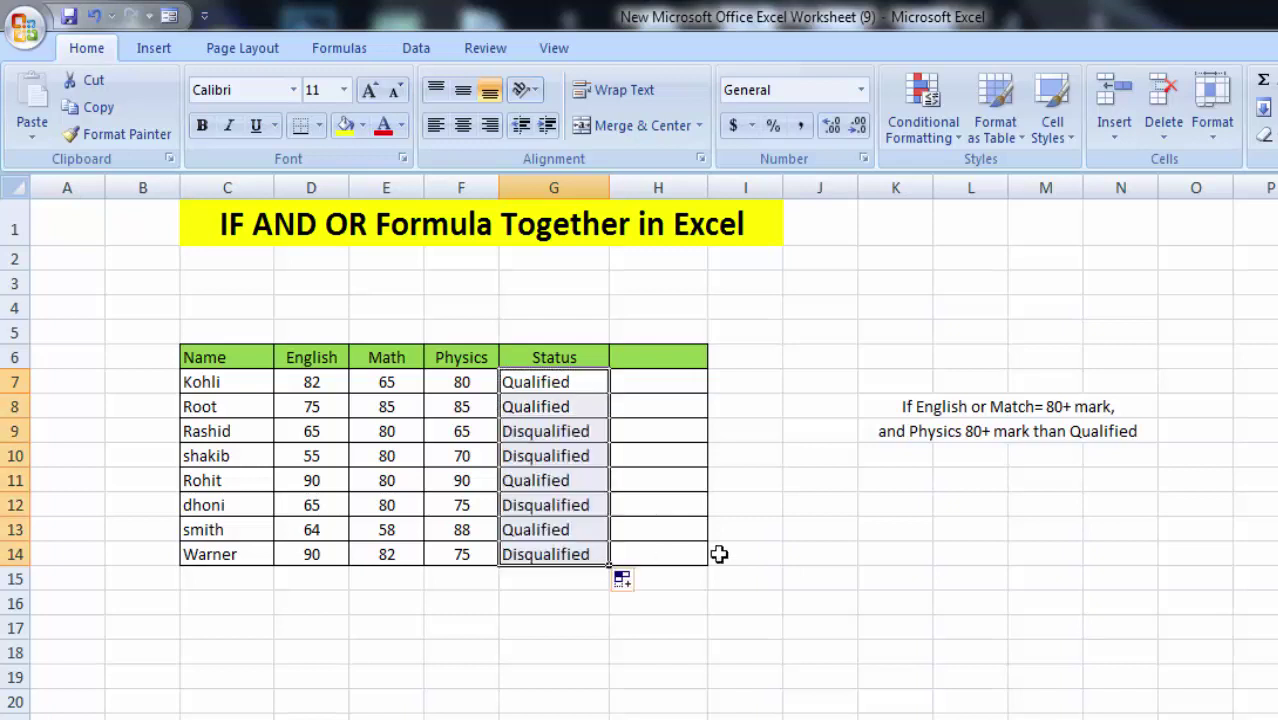
click(838, 562)
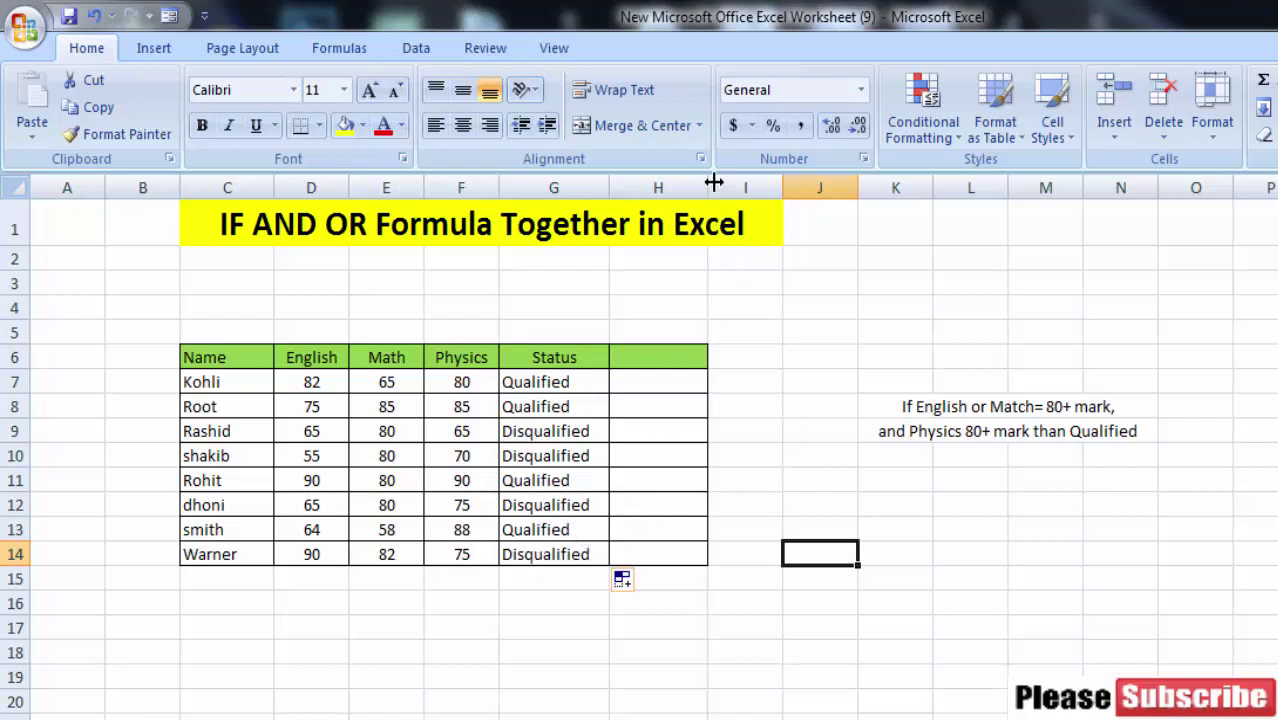
Widen column H and begin H7's formula as =If(or(D7>=80,E7
drag(714, 182, 721, 182)
click(651, 382)
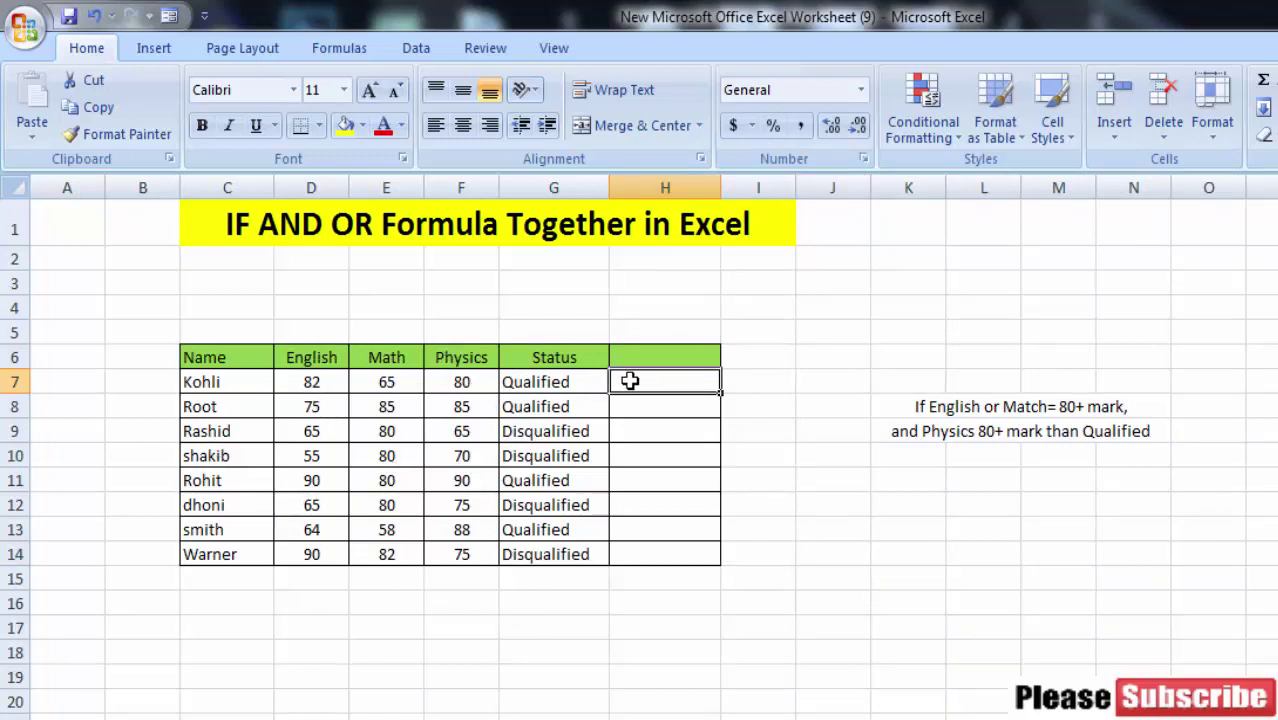
double_click(630, 381)
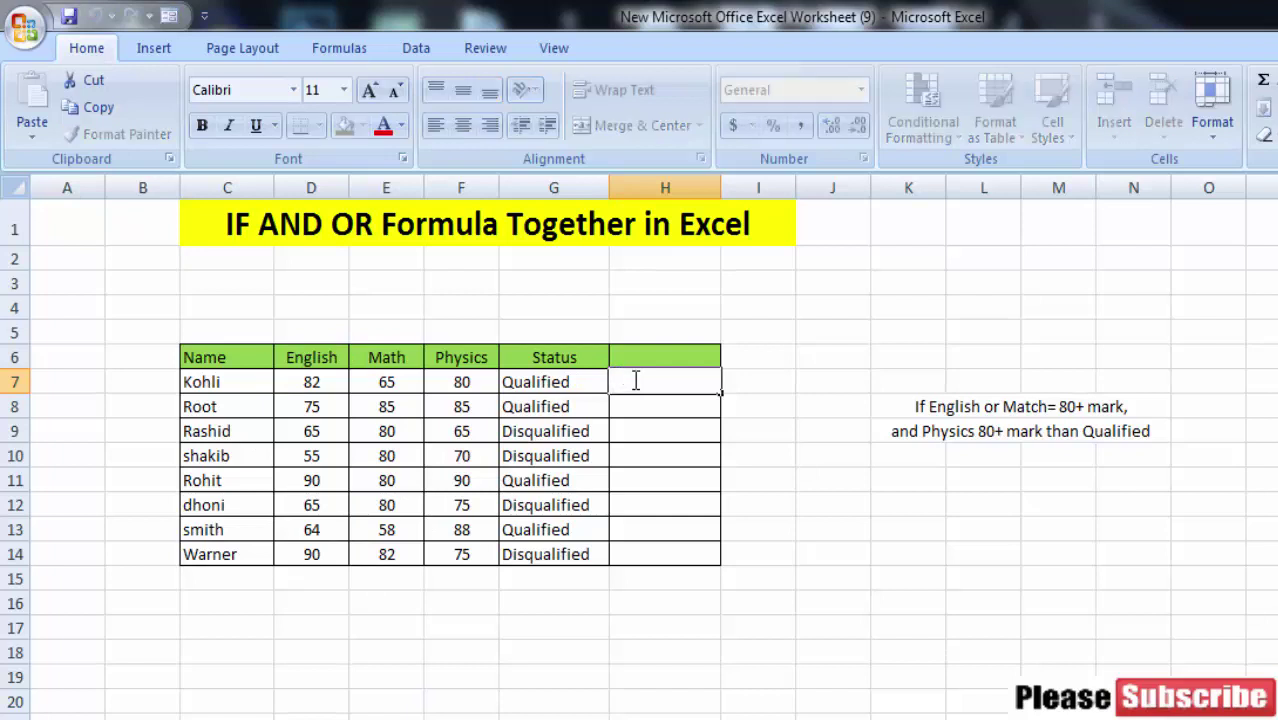
text(=)
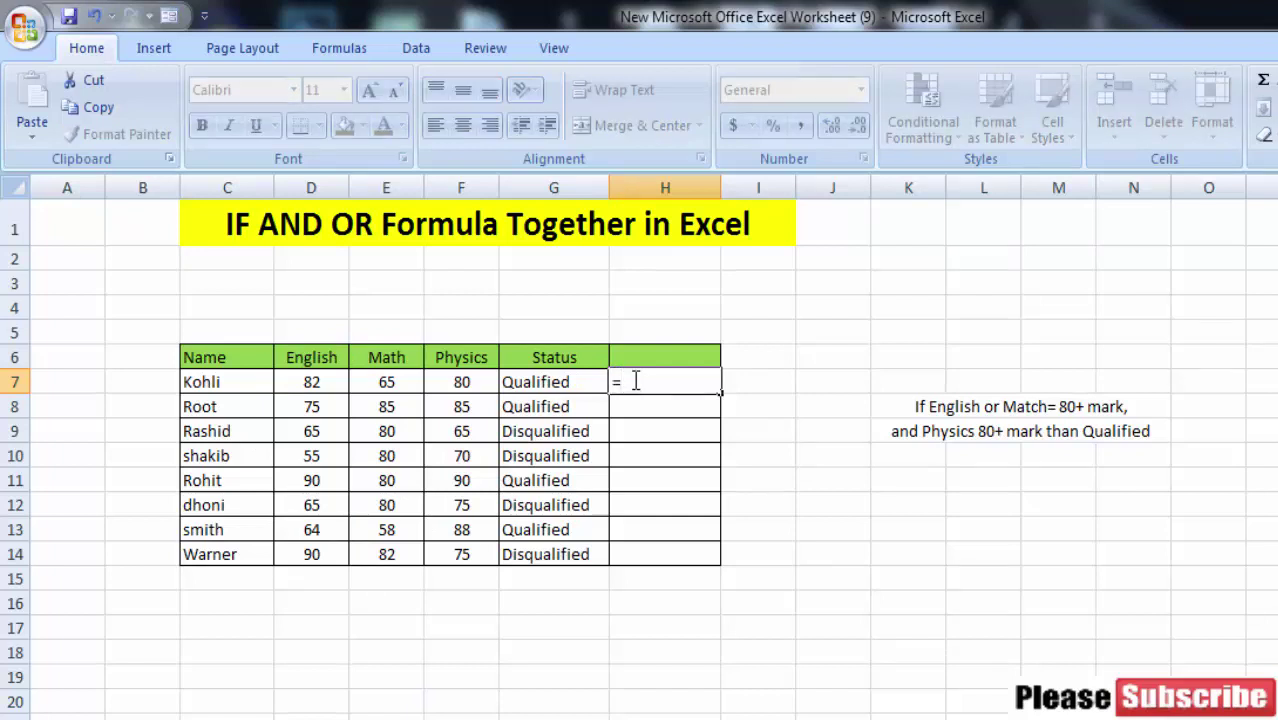
text(If)
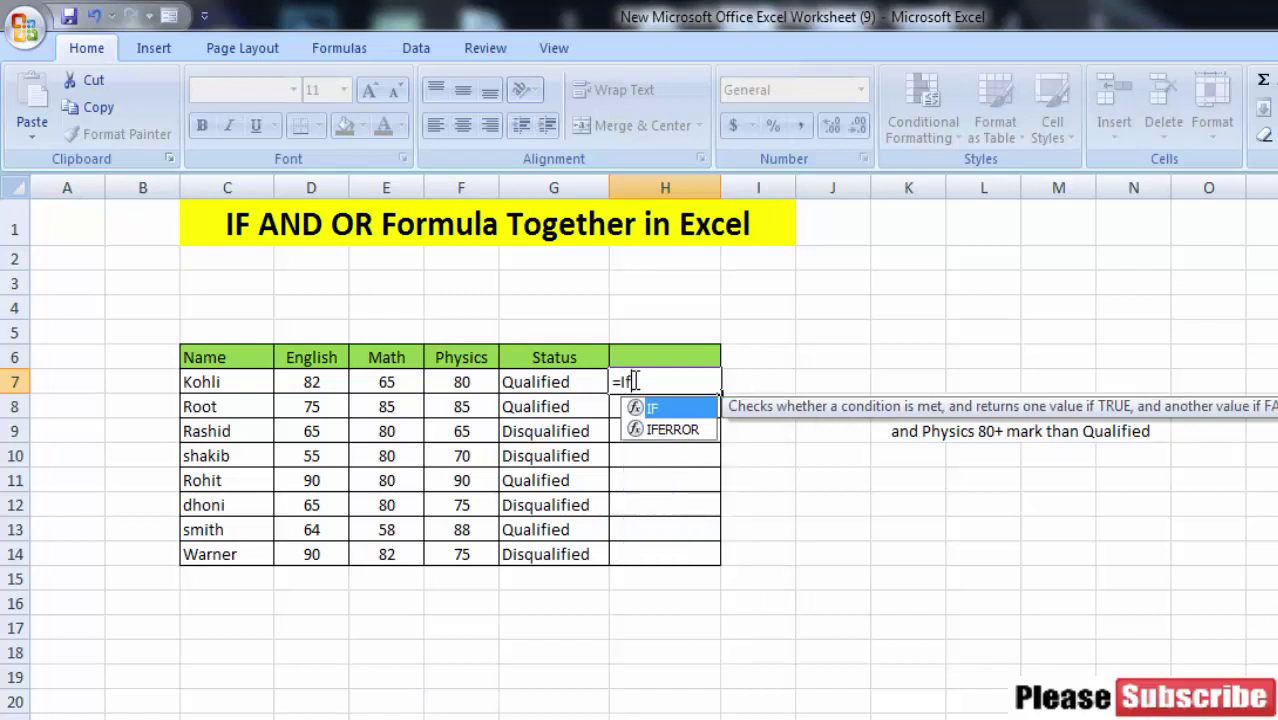
text(()
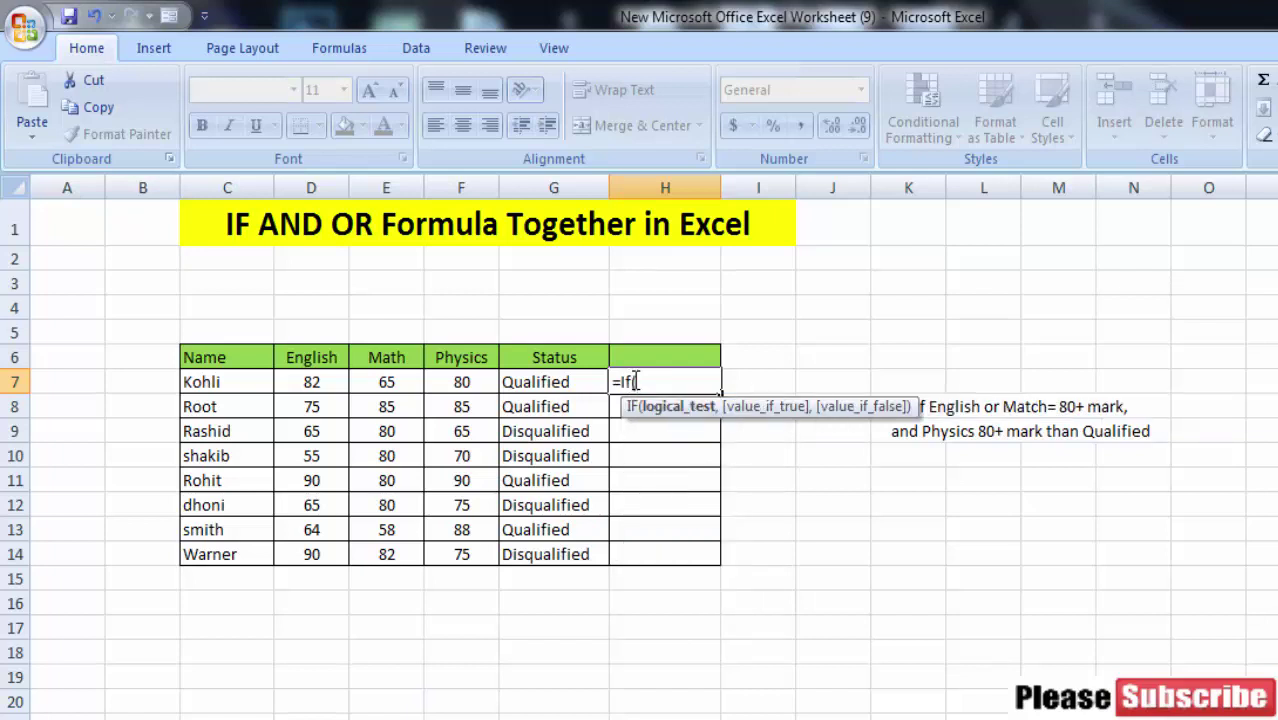
text(or)
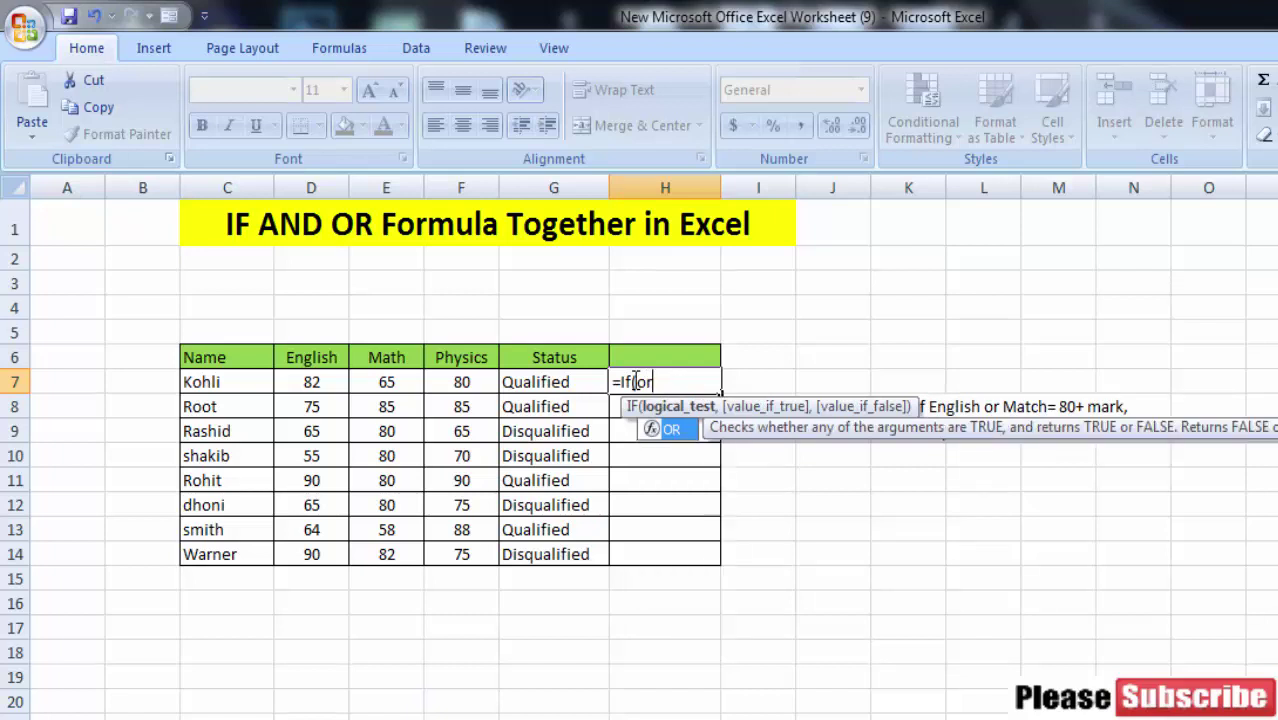
text(()
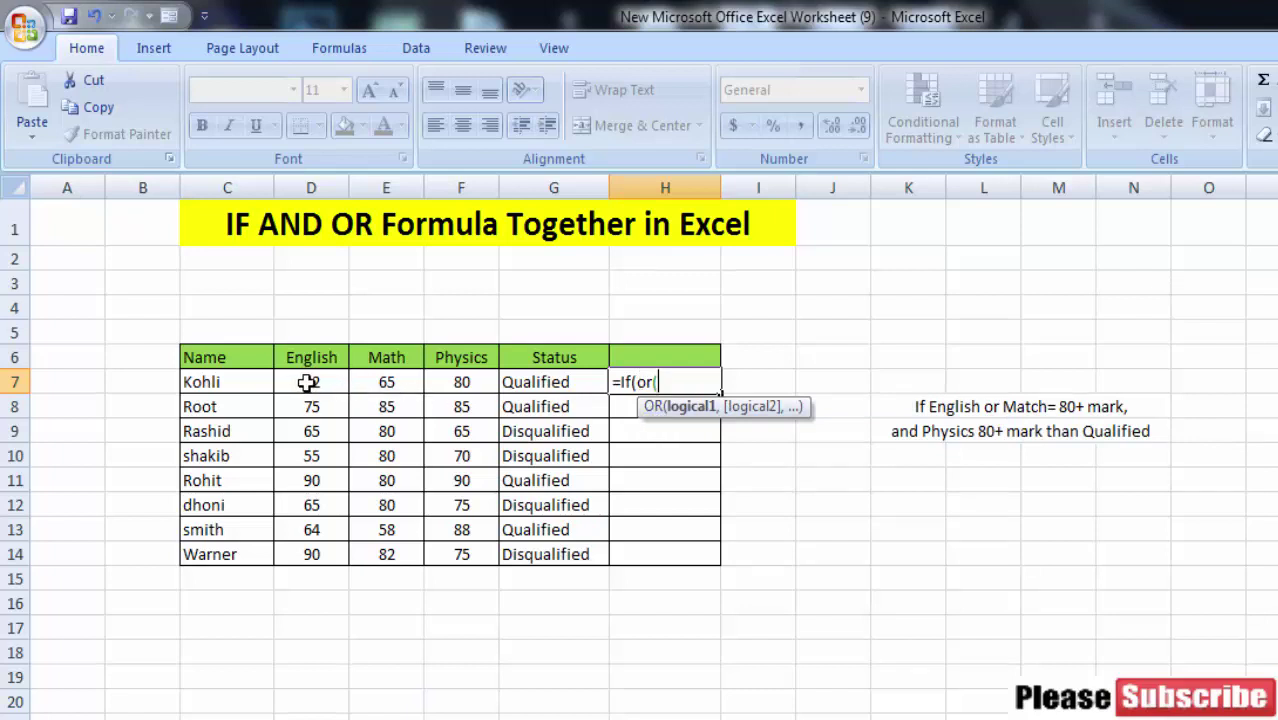
click(308, 382)
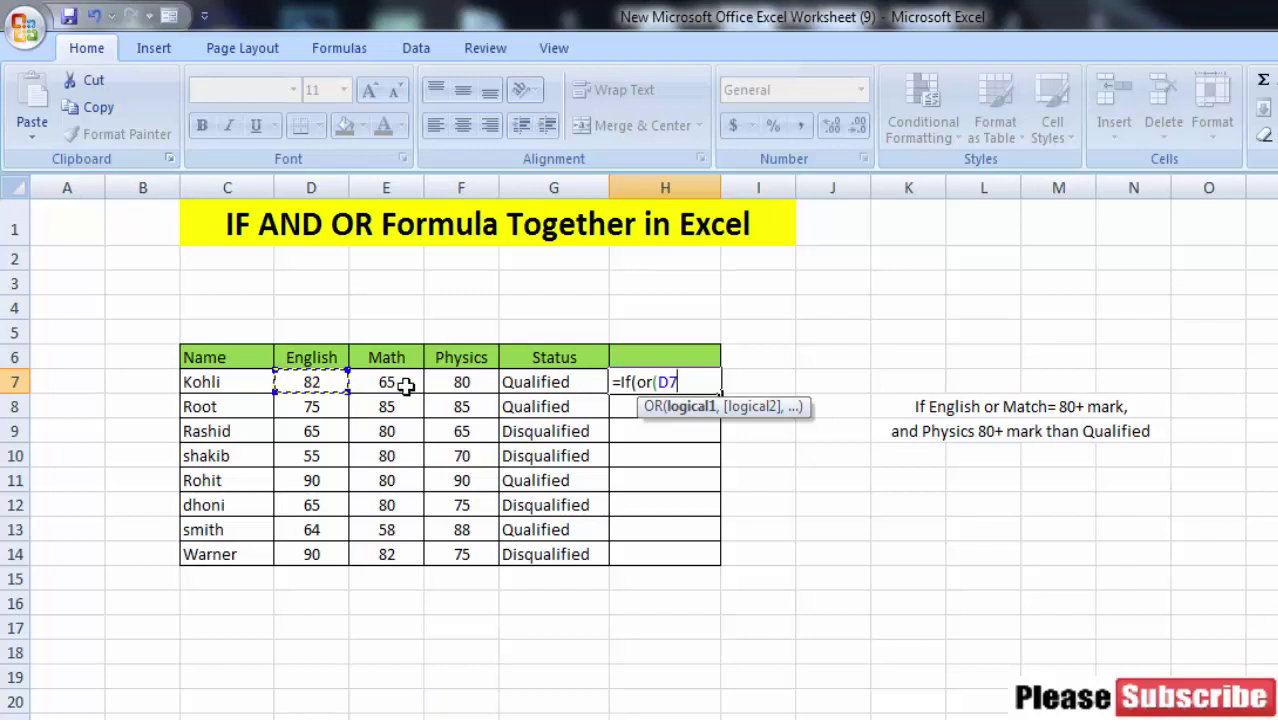
text(>=)
text(8)
text(0,)
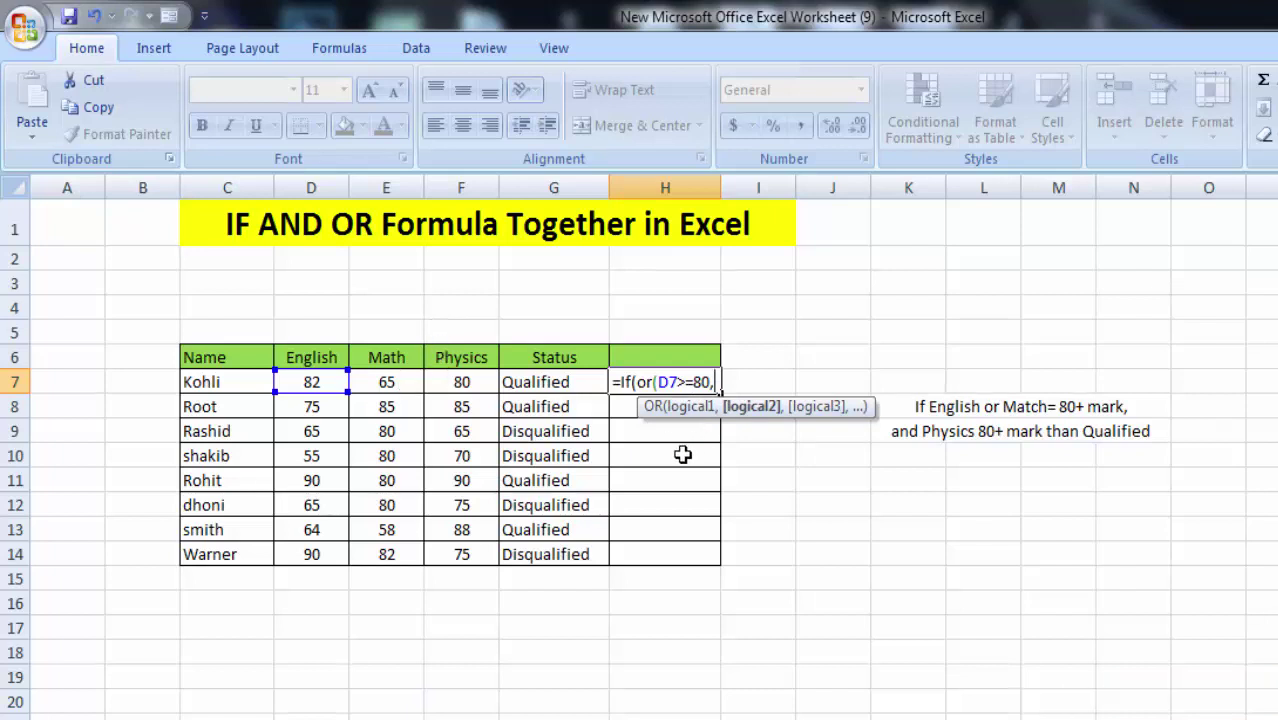
click(389, 383)
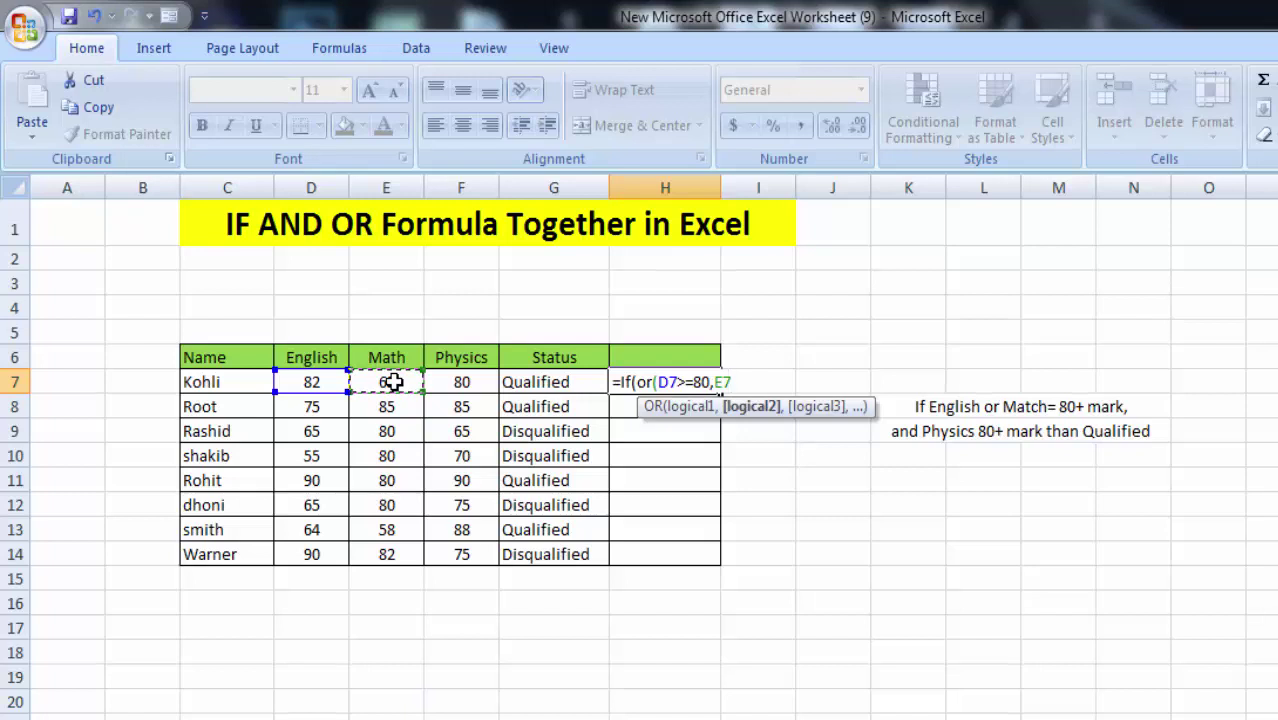
Extend H7's formula with E7>=80, the label "Qualifited" with capital Q, and "disqua"
text(>)
text(=)
text(80)
click(1146, 233)
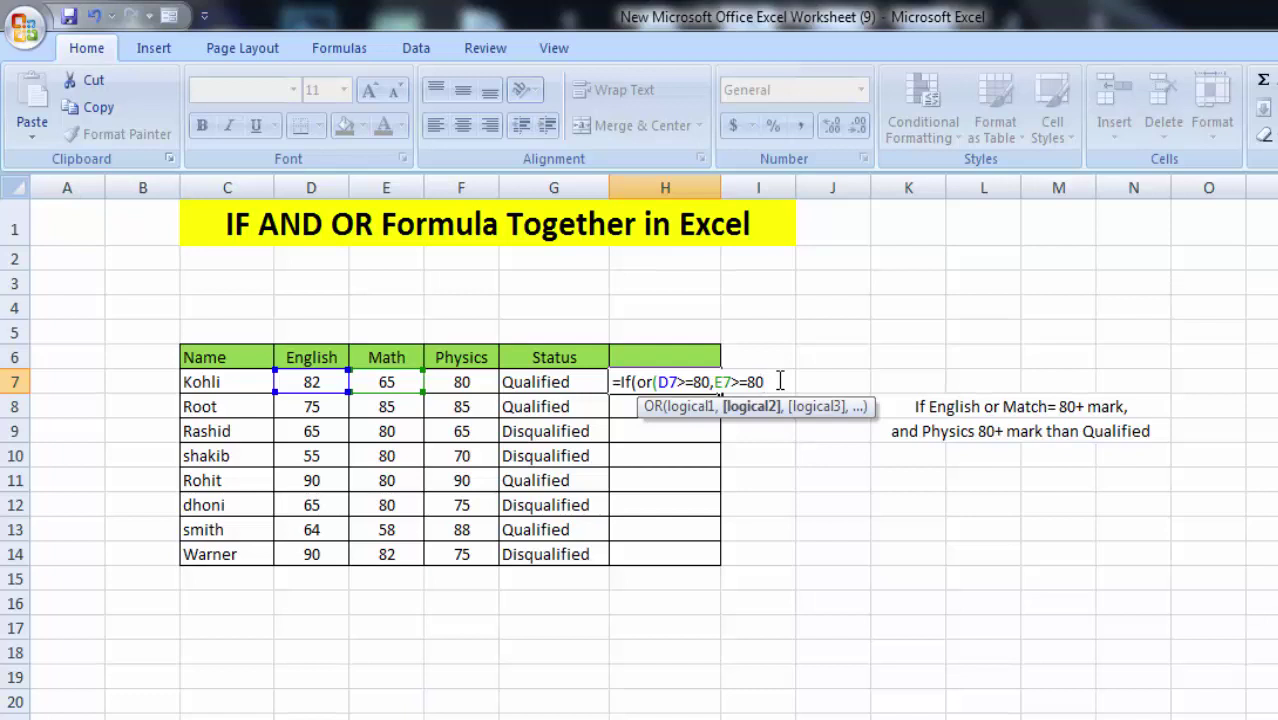
text(,)
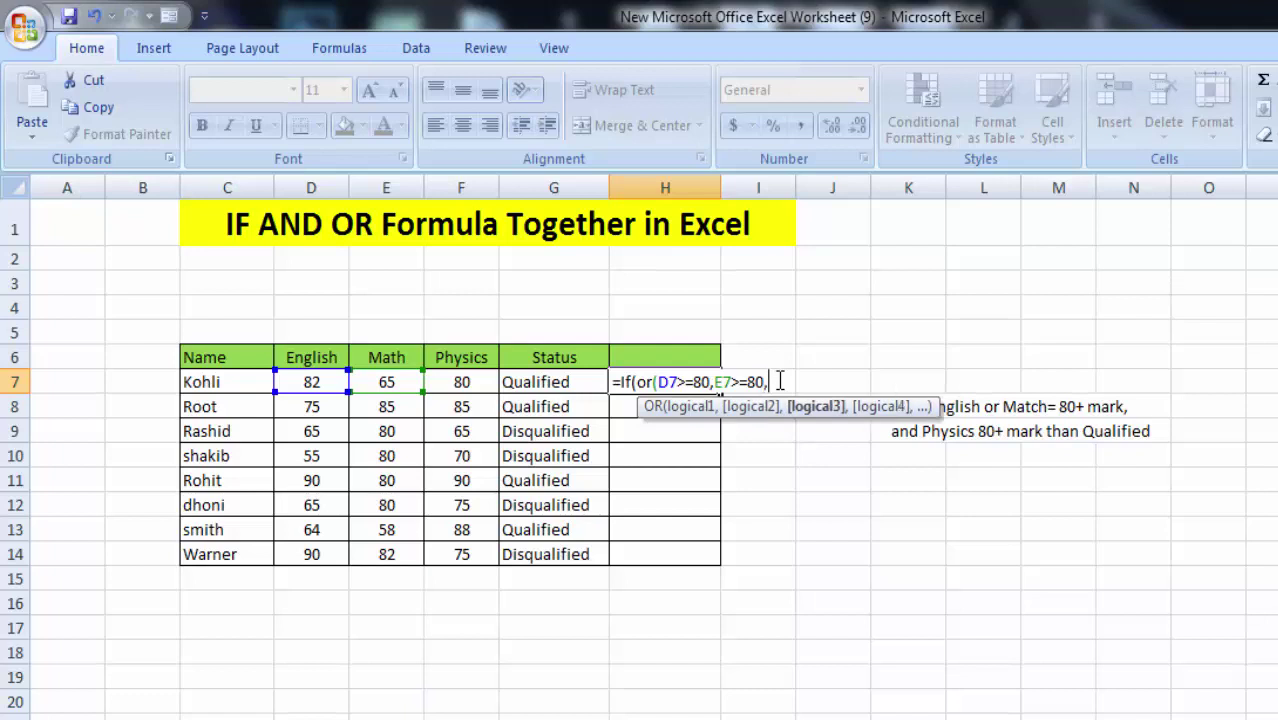
text(")
text(qua)
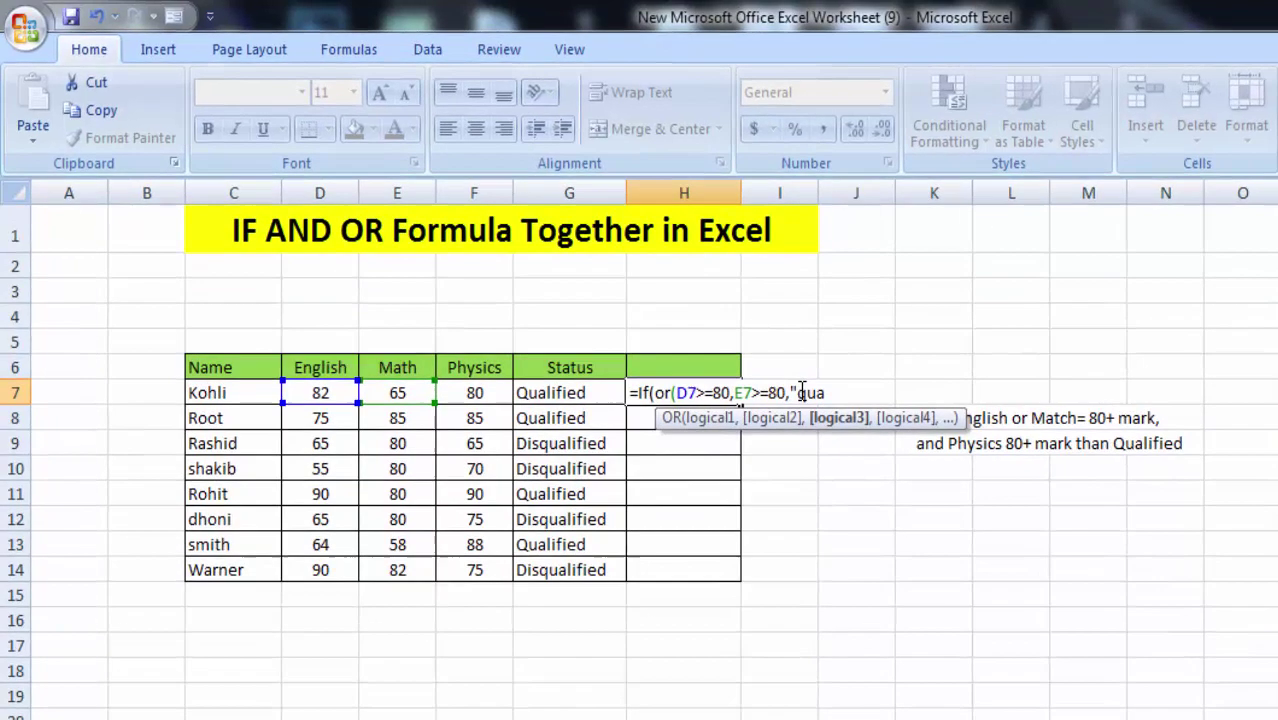
text(lifi)
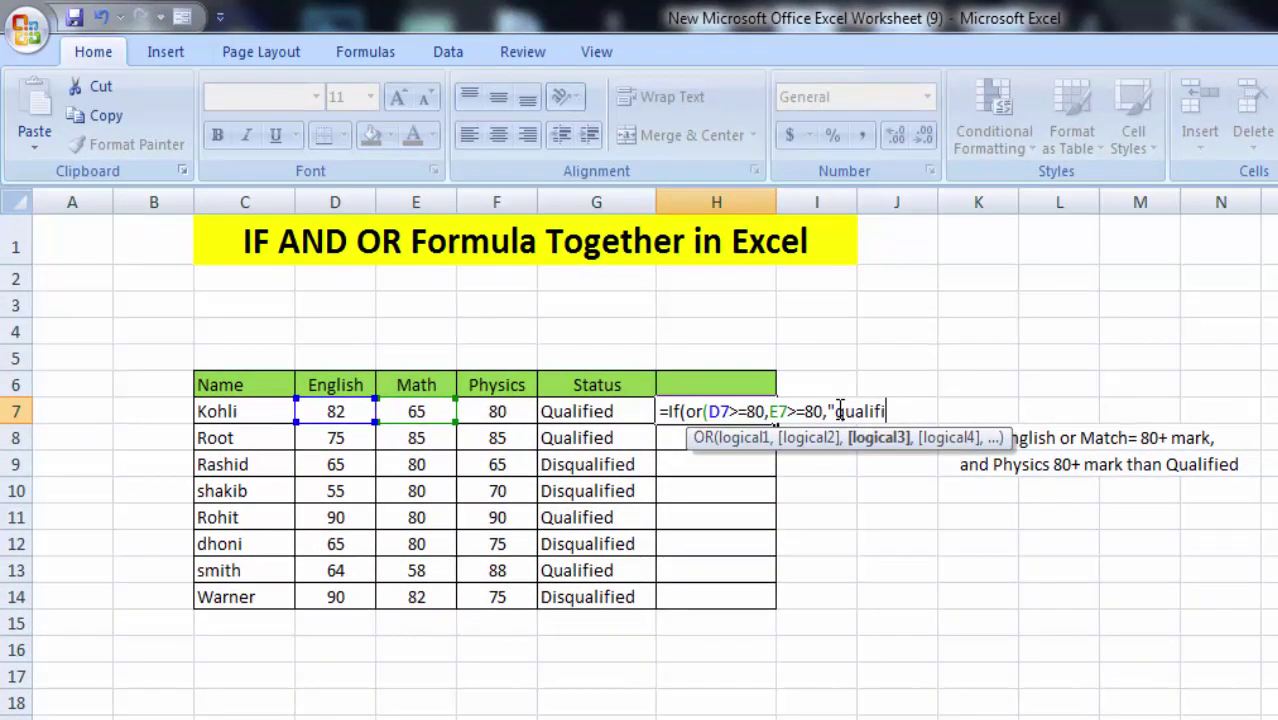
text(te)
text(d)
text(")
click(846, 411)
key(BackSpace)
text(Q)
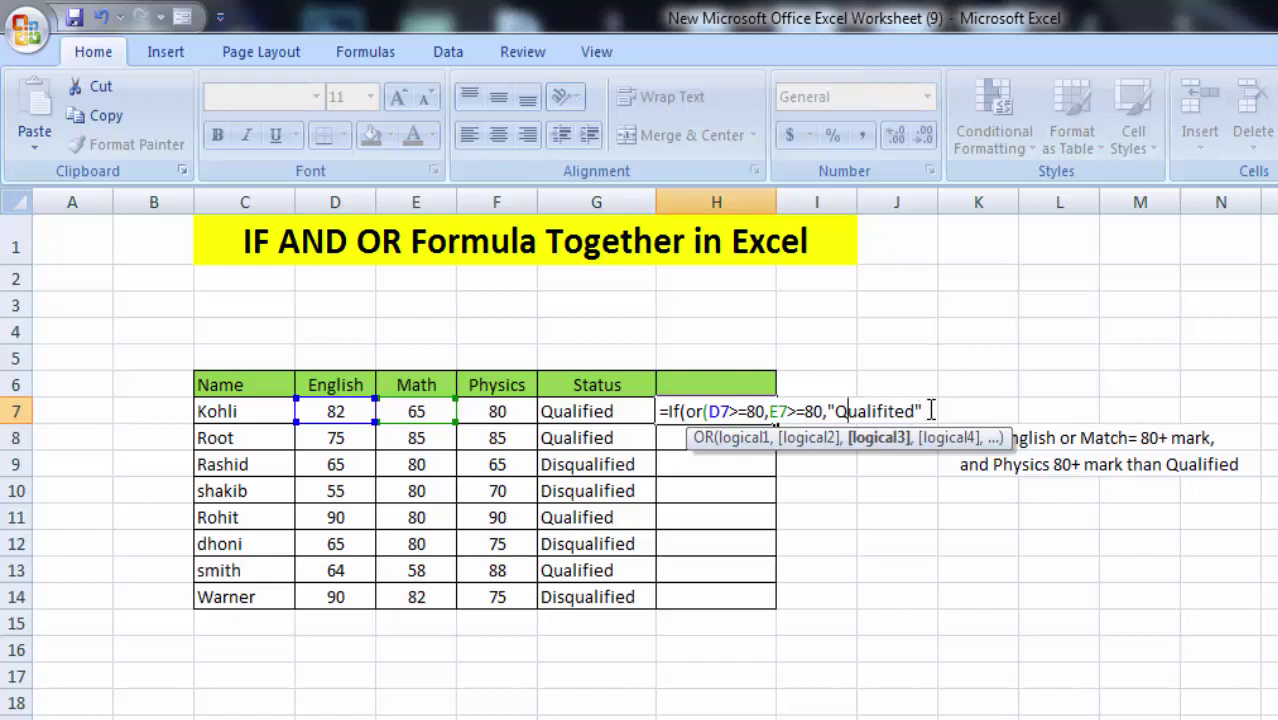
text(,)
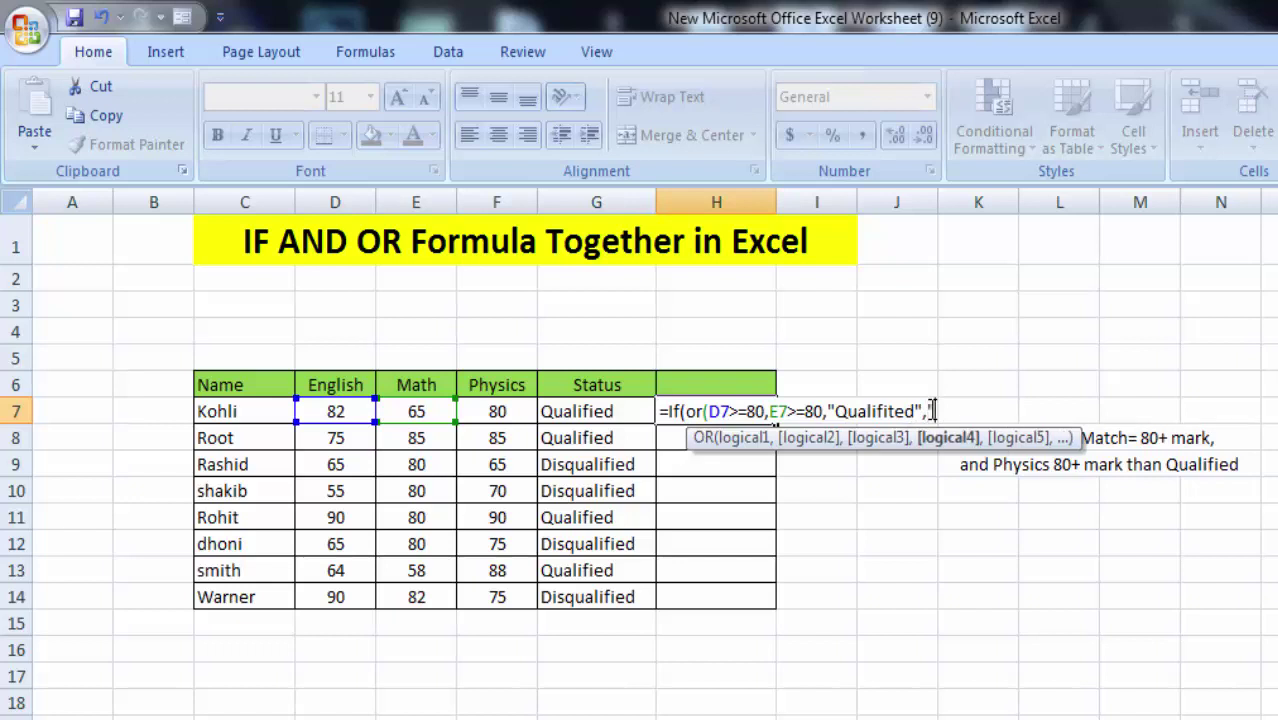
text("disq)
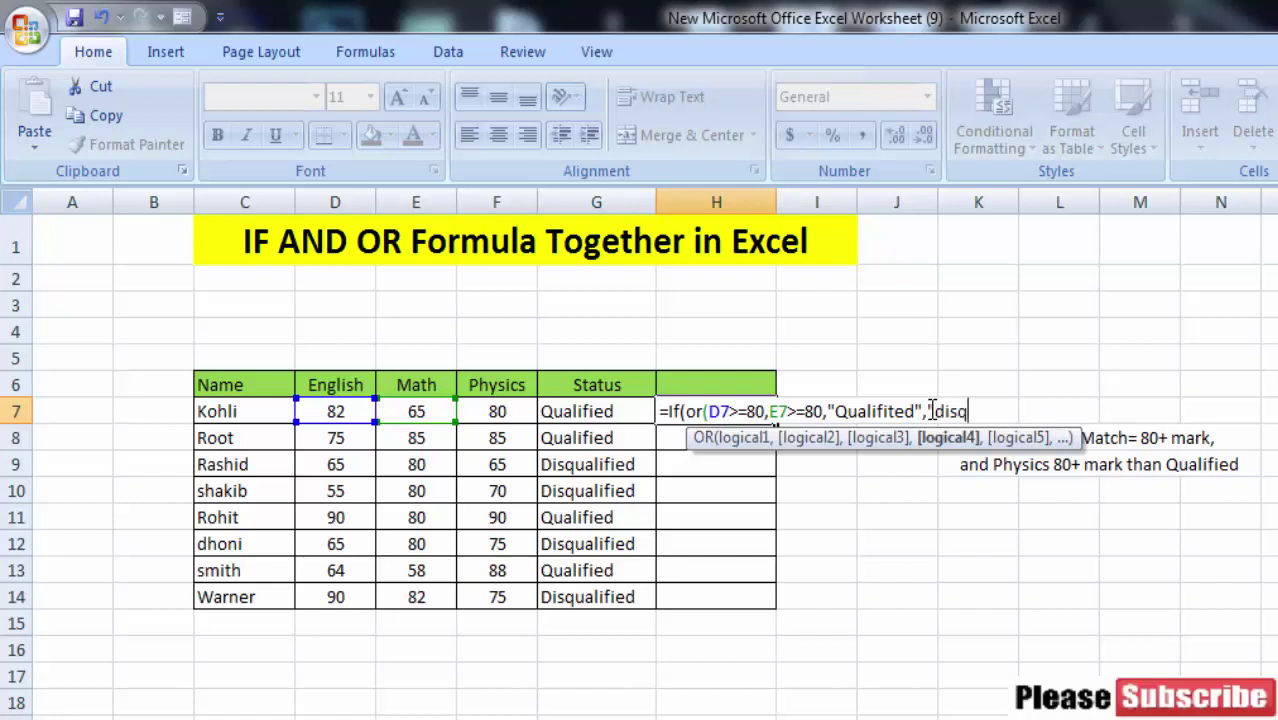
text(ualified)
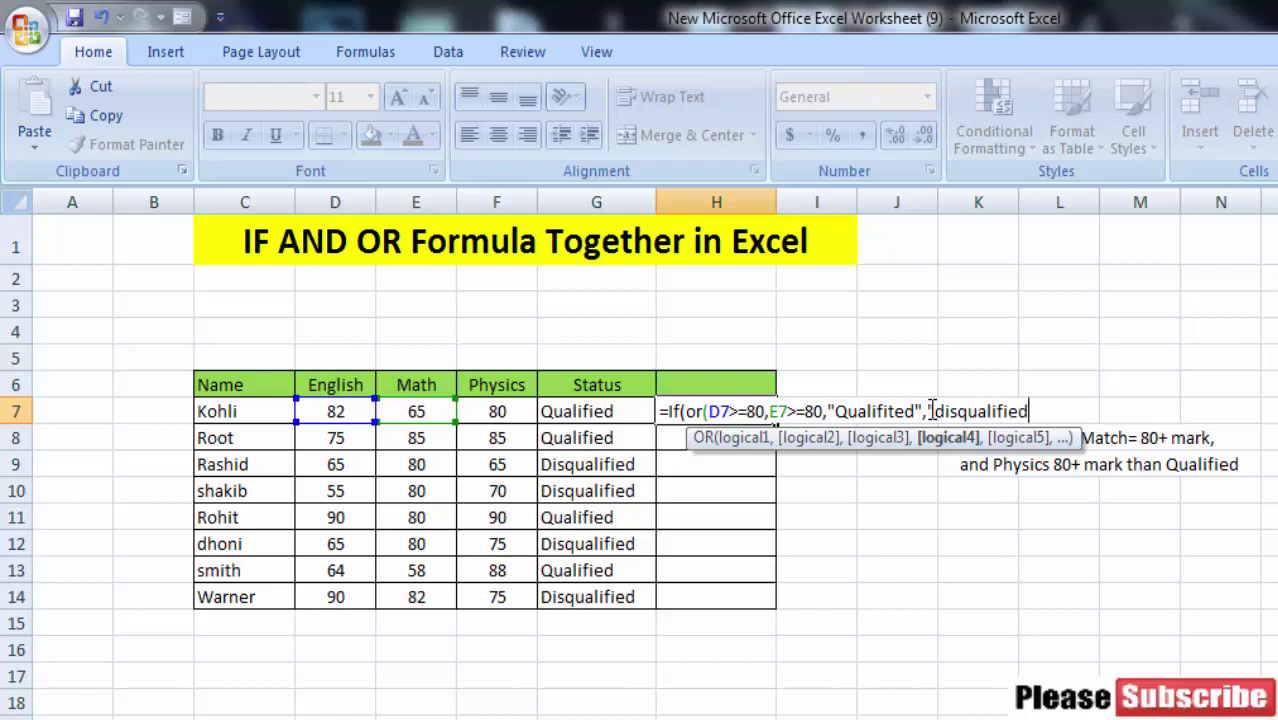
Capitalize Disqualified, add a closing bracket, and try entering H7's formula
click(945, 410)
key(BackSpace)
text(D)
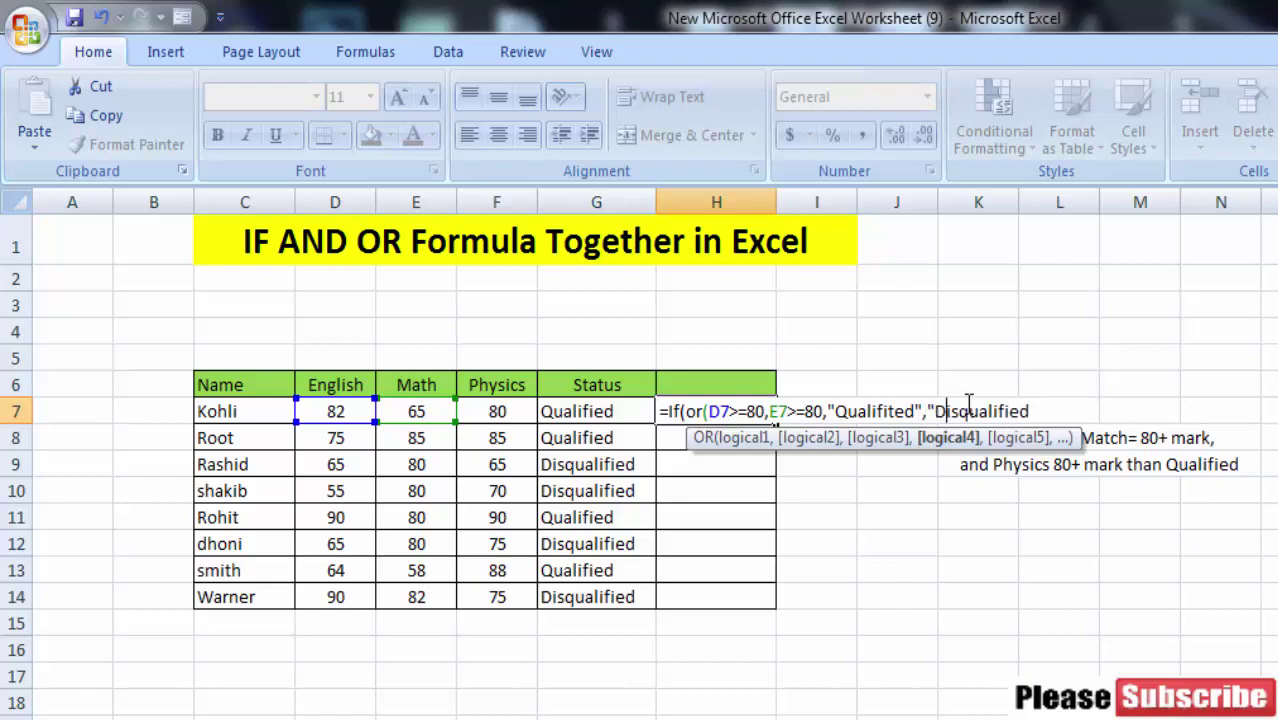
click(1033, 405)
text())
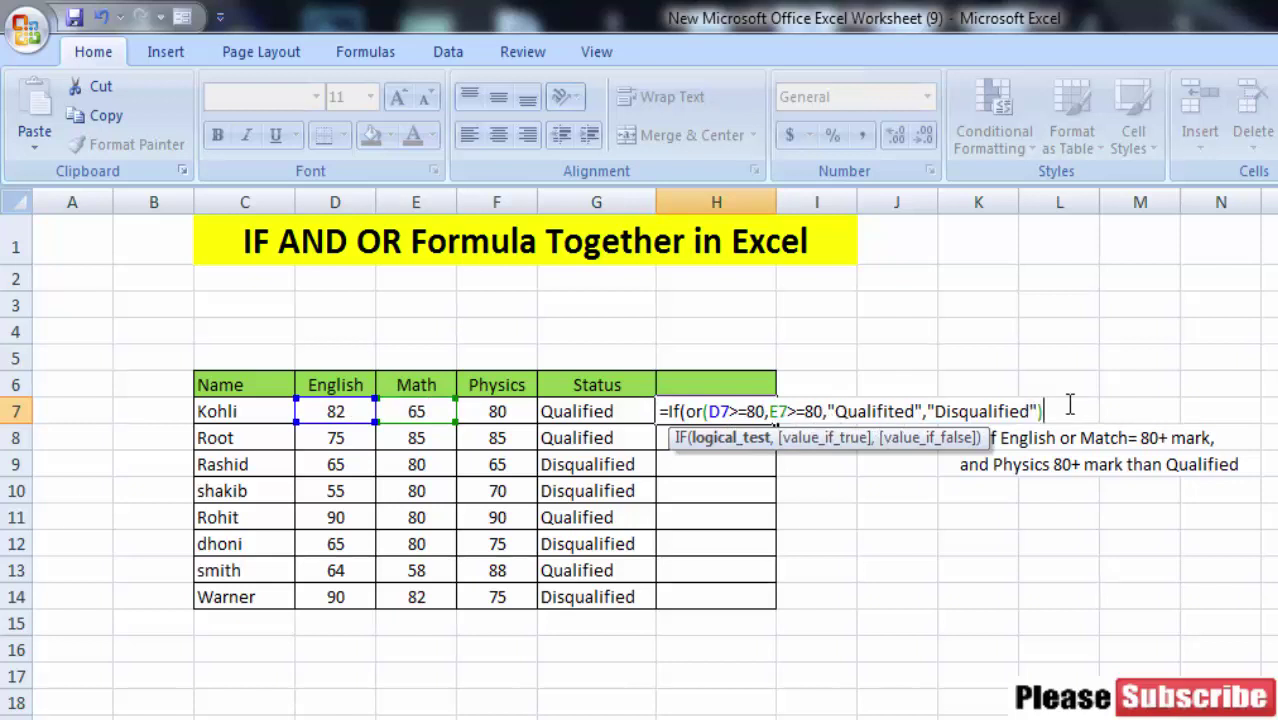
key(Return)
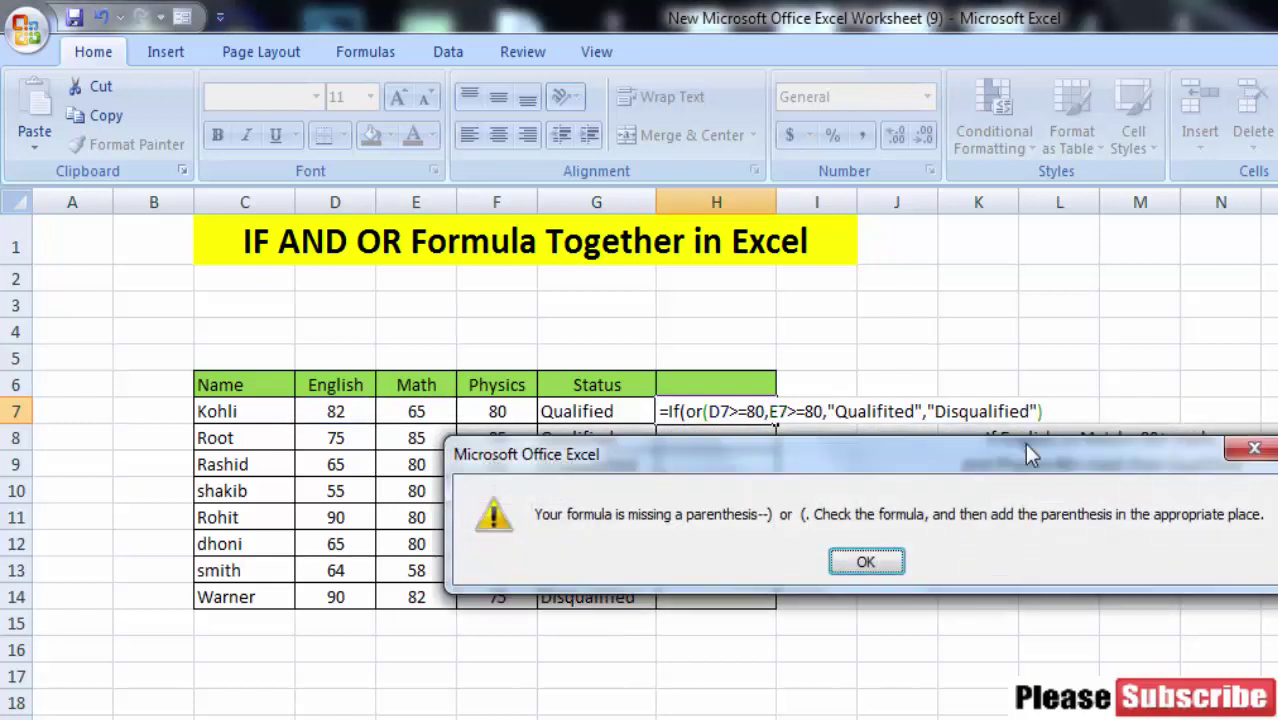
Close the OR bracket after E7>=80 so H7 shows Qualifited for Kohli
click(891, 574)
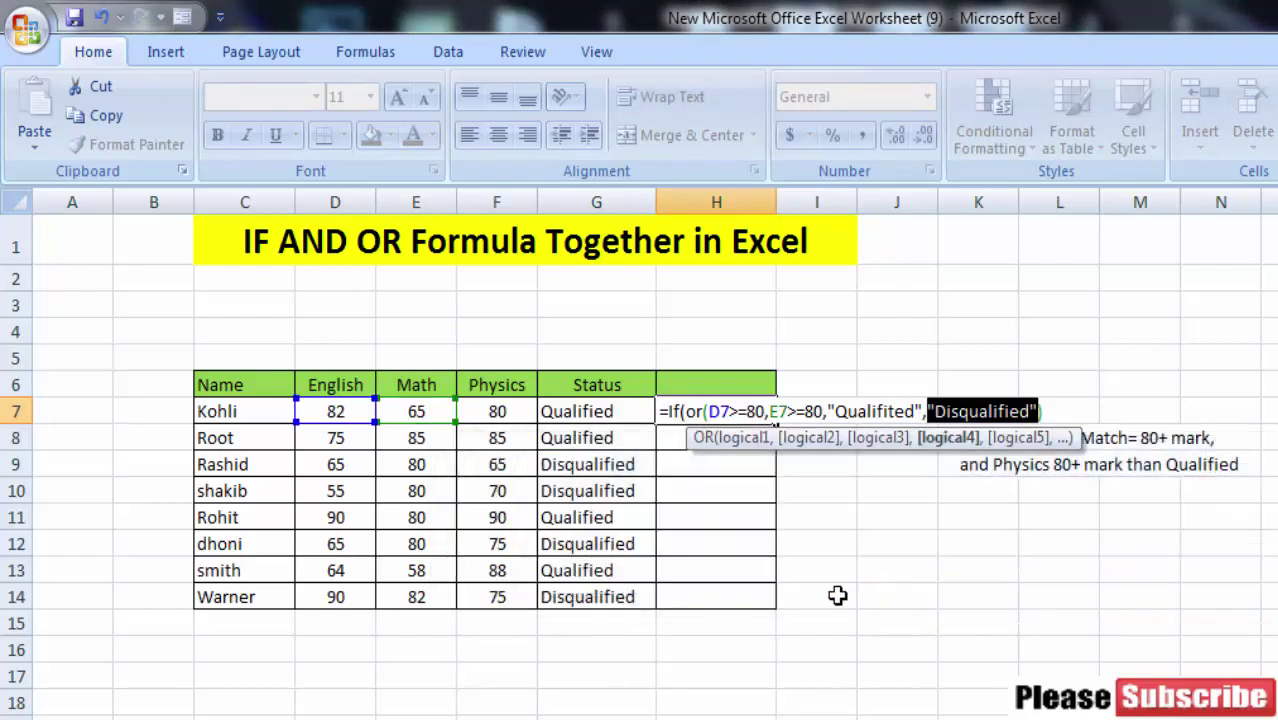
click(825, 411)
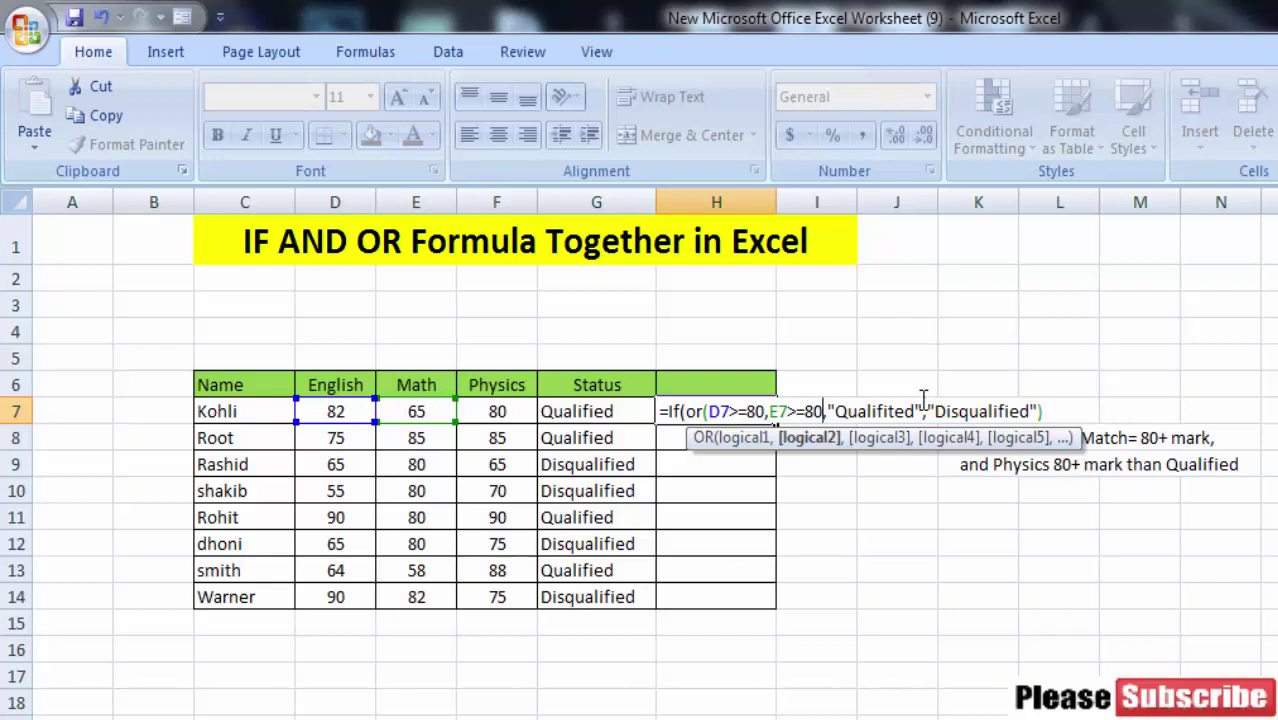
text())
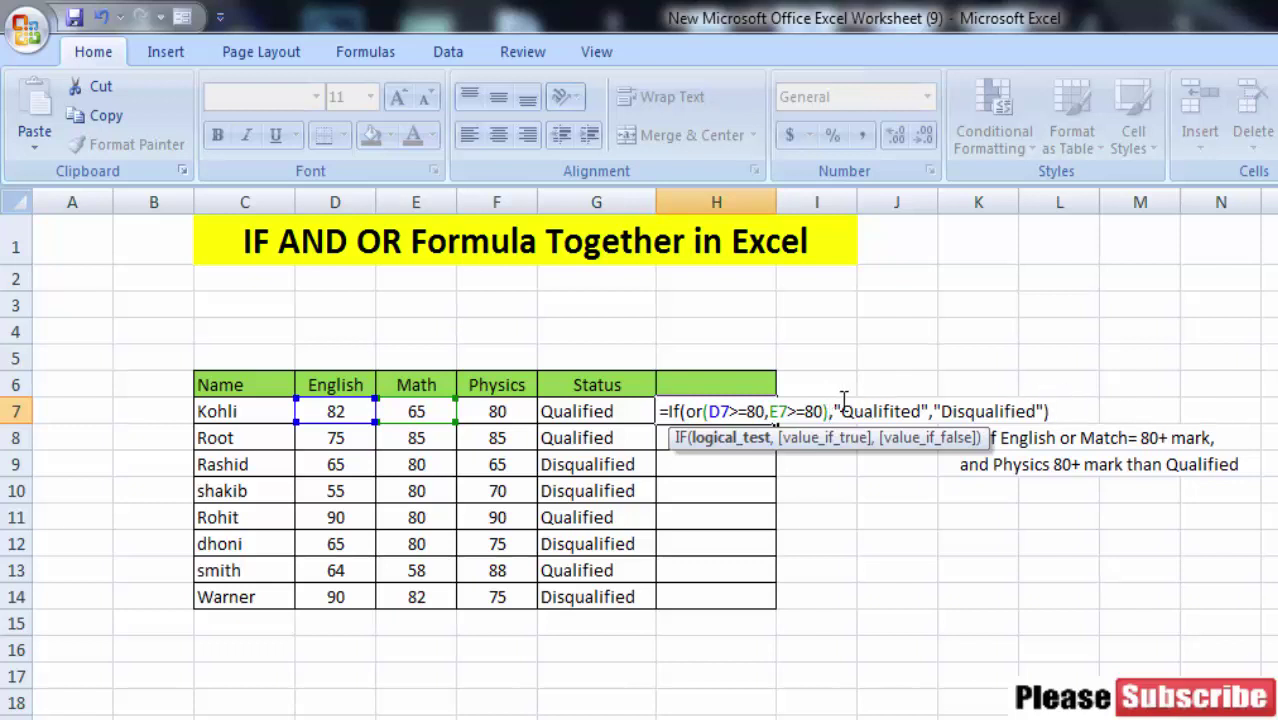
click(1062, 411)
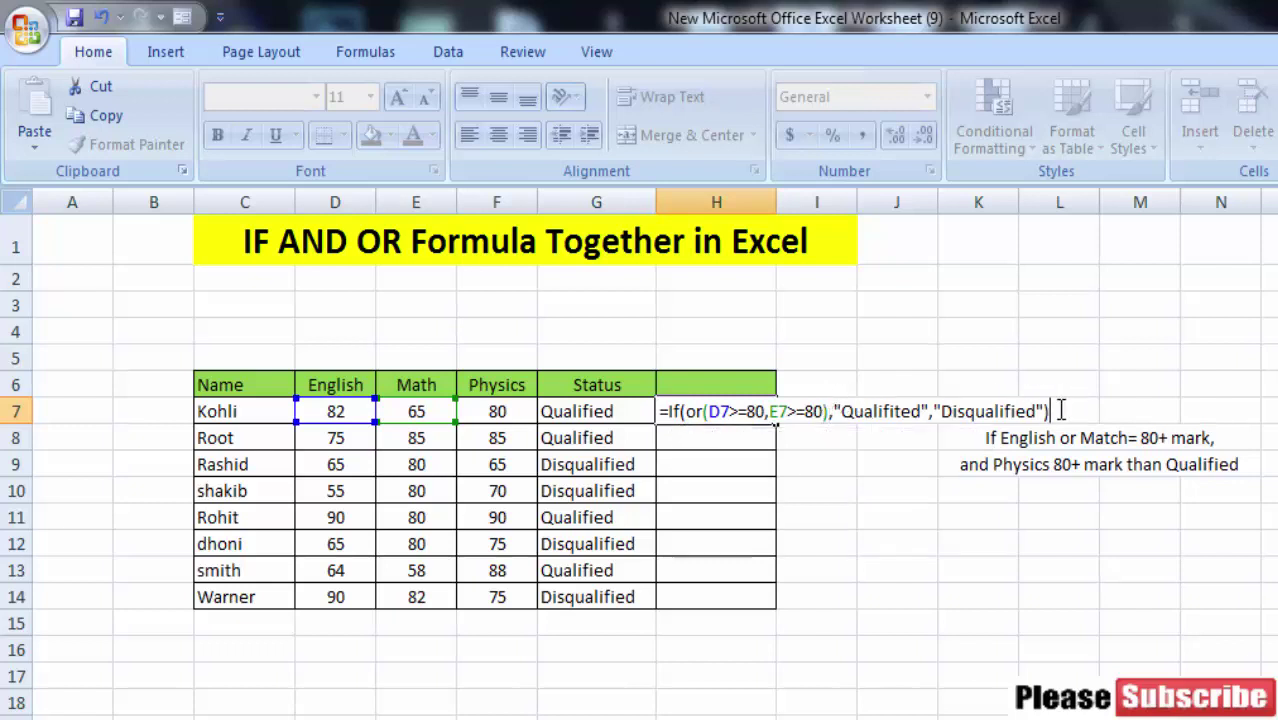
key(Return)
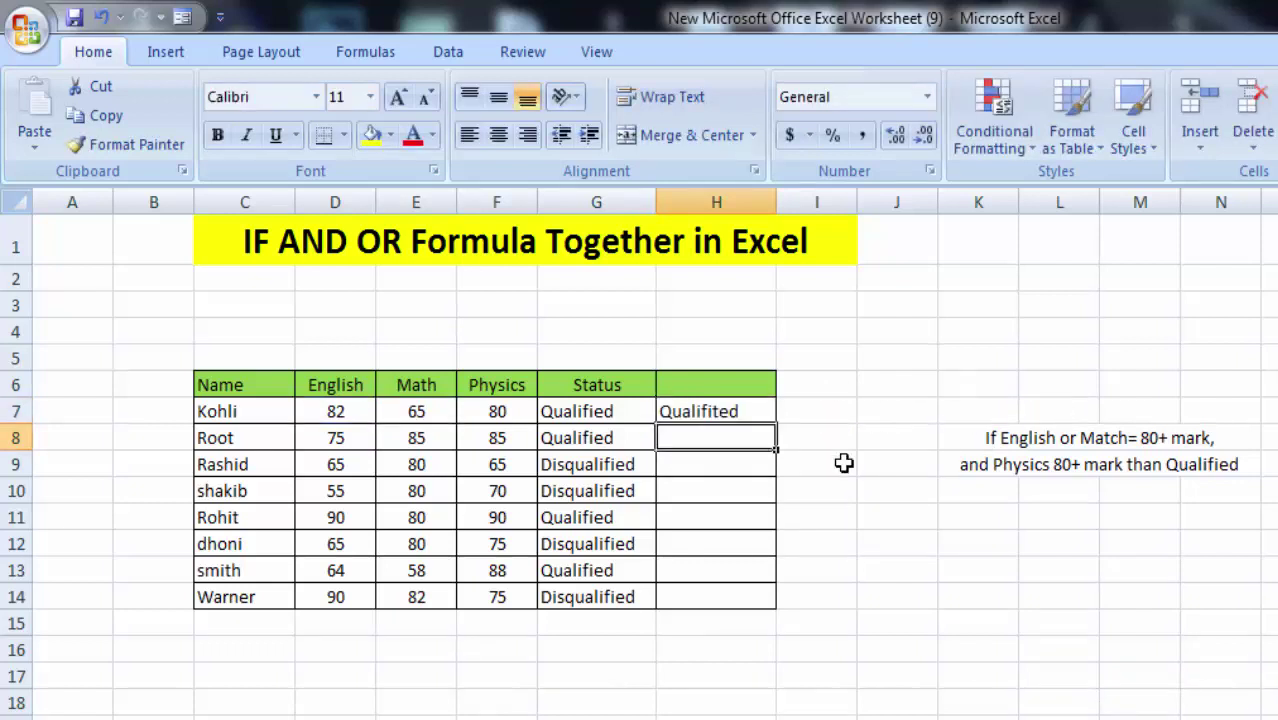
click(736, 415)
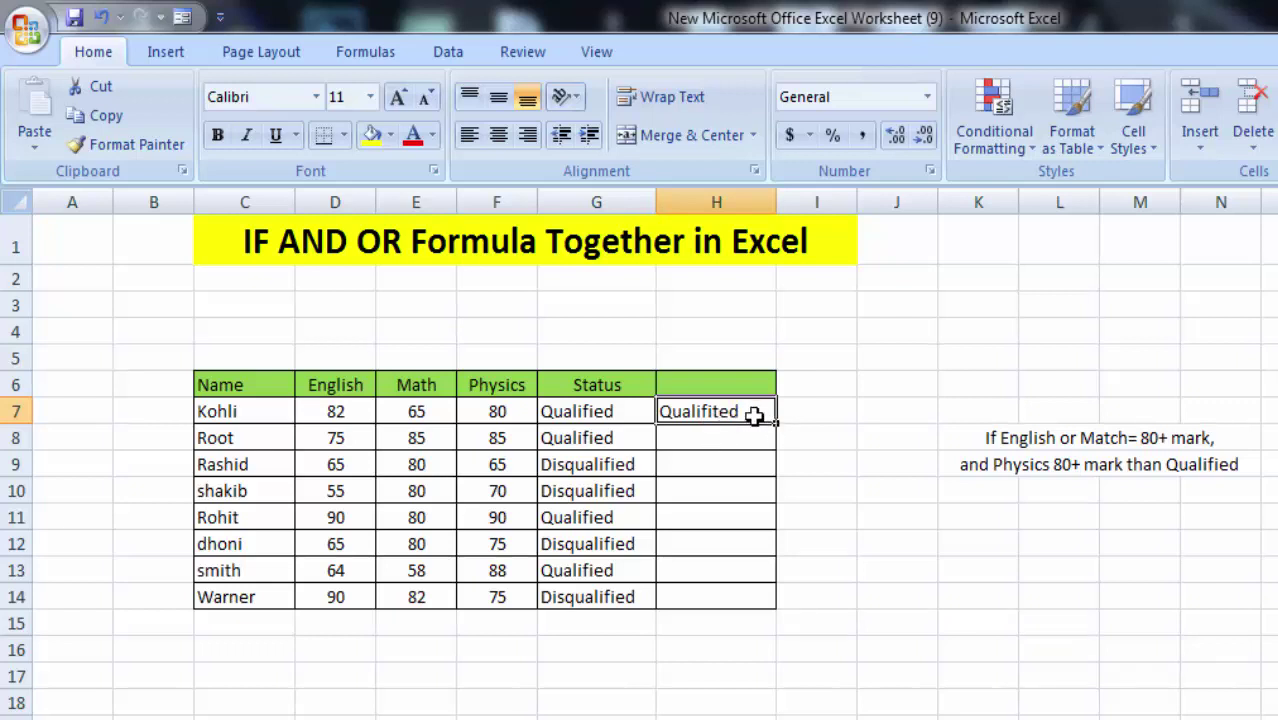
Recommit H7's IF/OR formula and fill it down to H14
double_click(753, 411)
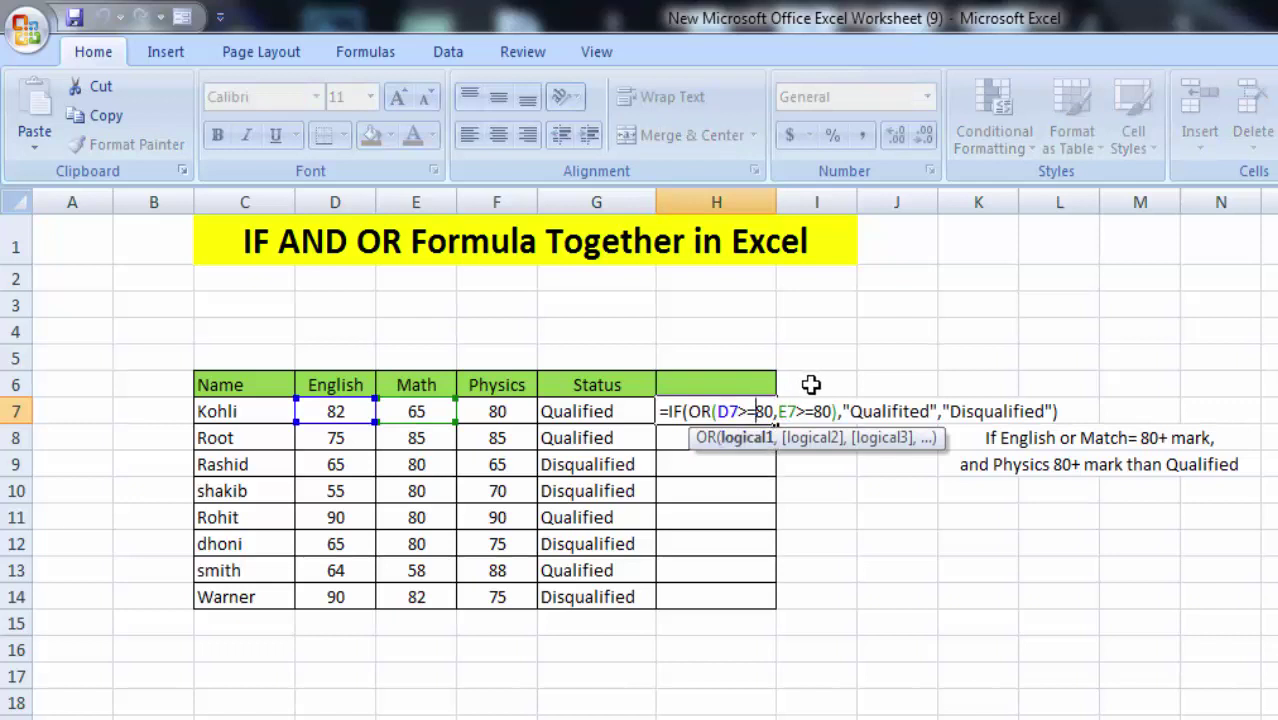
key(ctrl+Return)
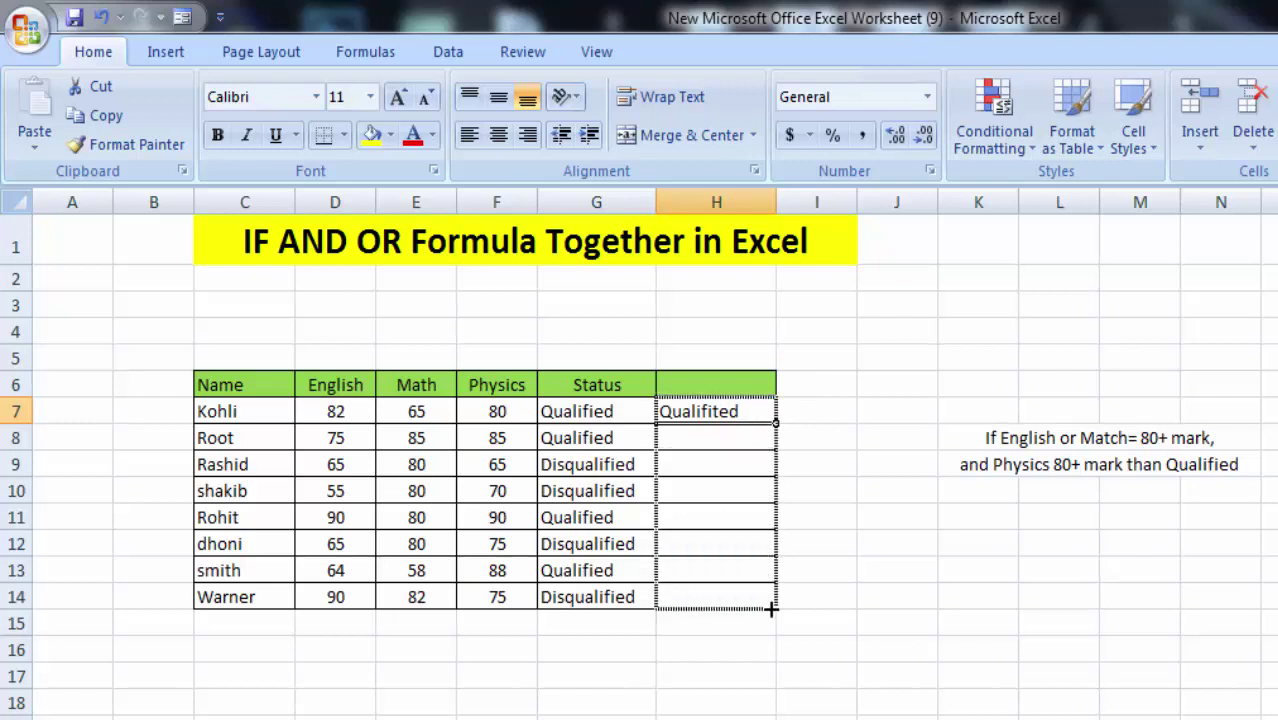
drag(778, 422, 774, 607)
click(1014, 649)
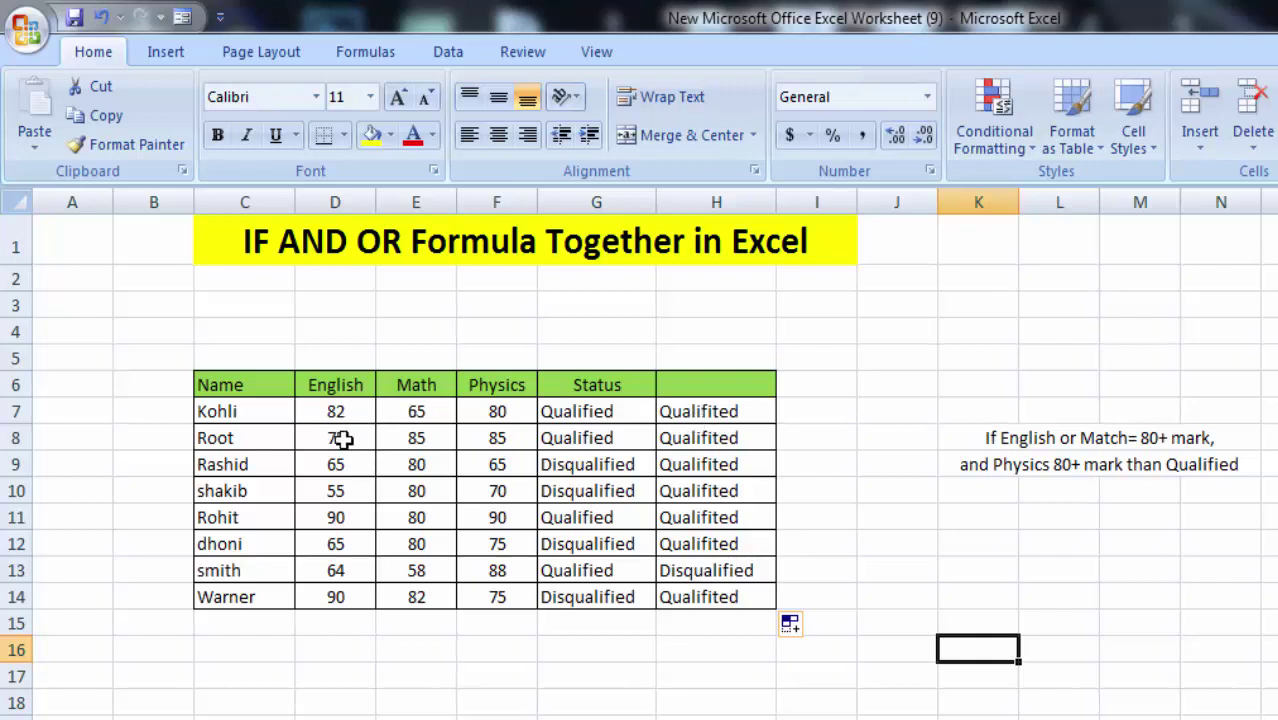
Check the English and Math marks for Root, Rashid, shakib and smith against the results
click(428, 437)
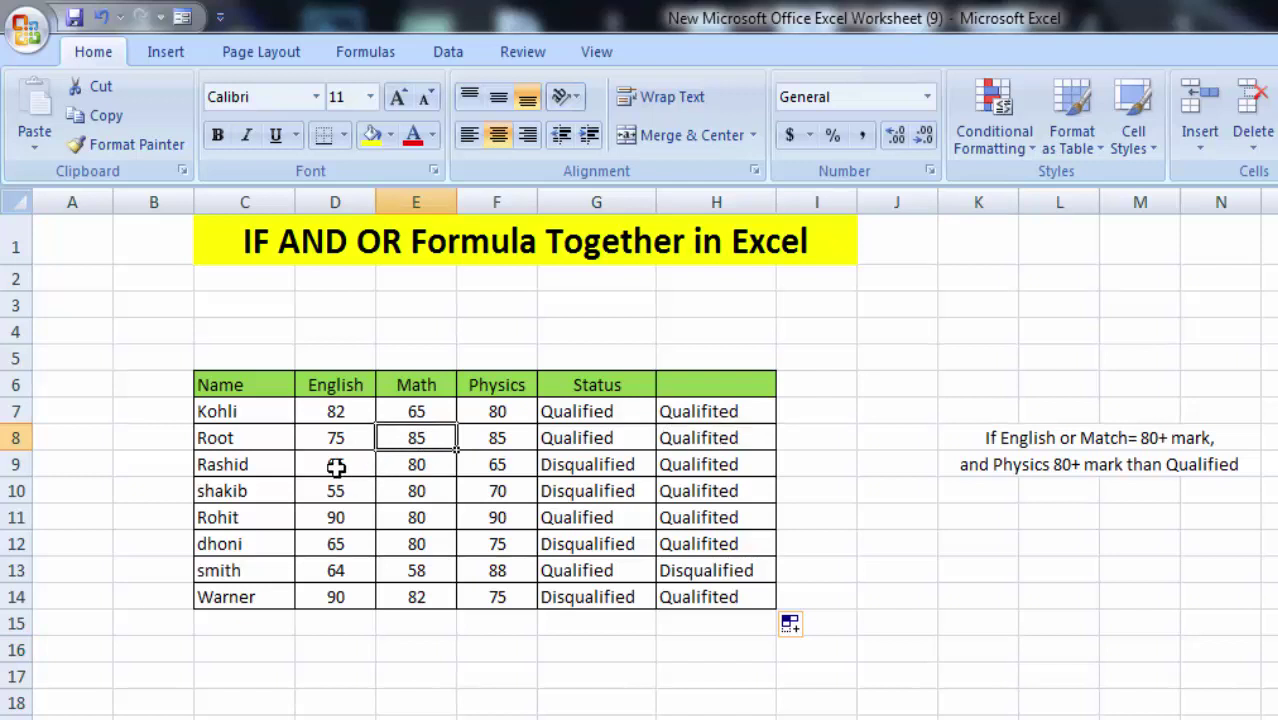
click(420, 466)
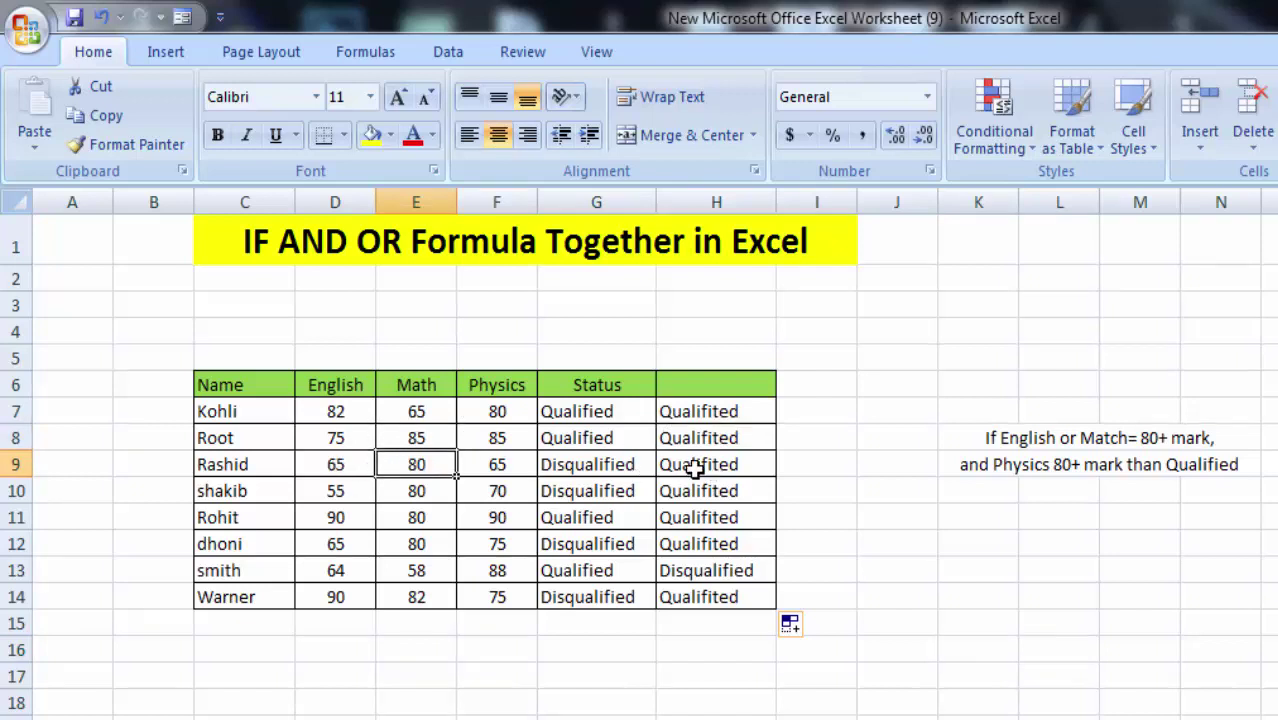
click(330, 492)
click(412, 490)
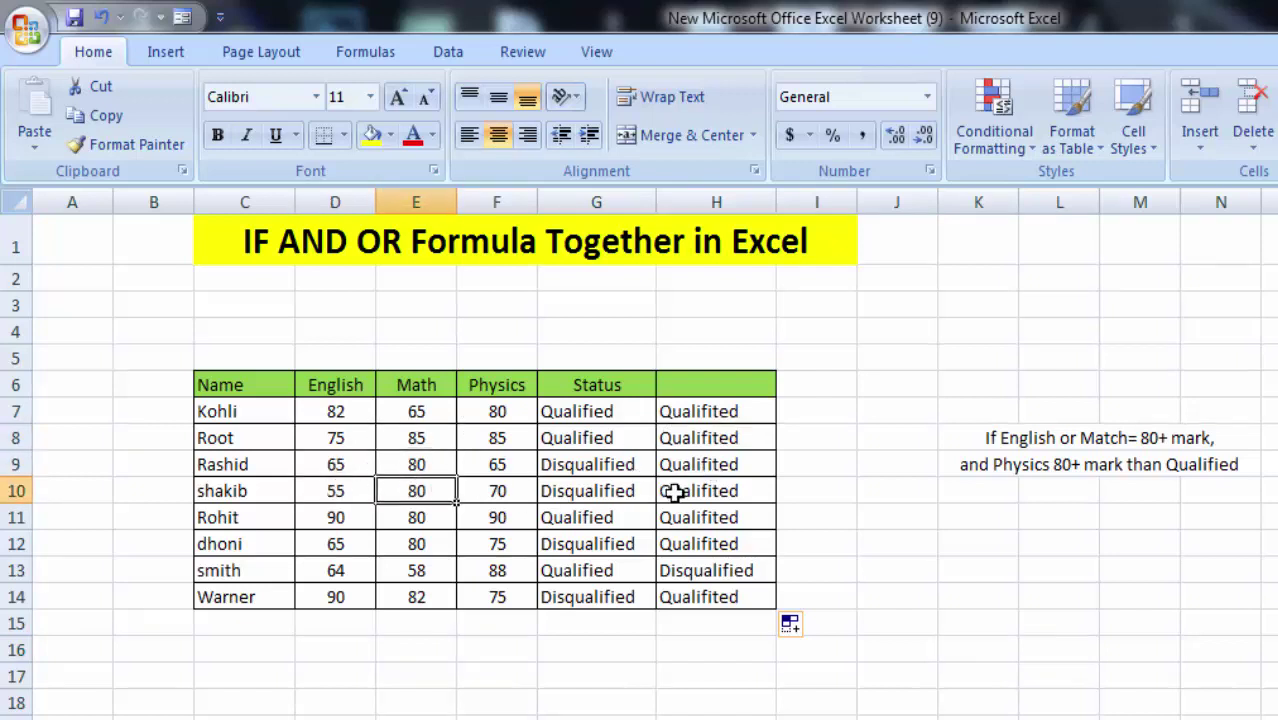
click(414, 568)
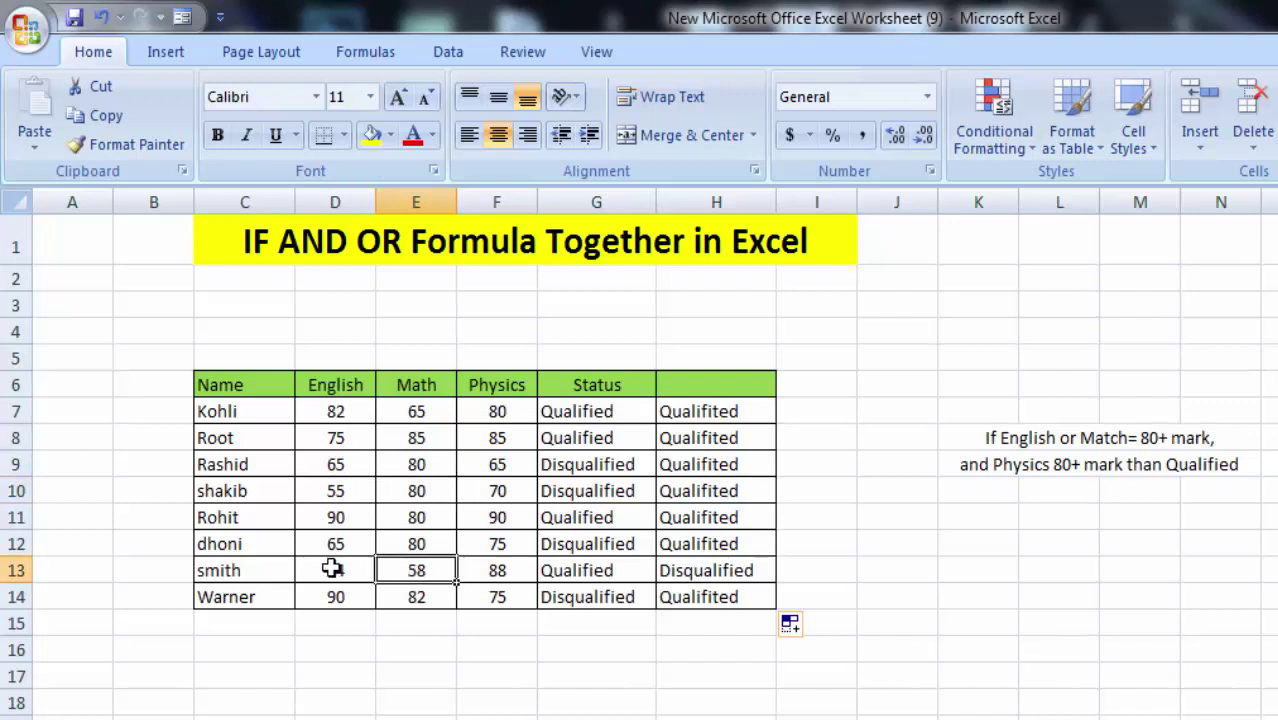
click(335, 567)
click(425, 570)
click(333, 570)
click(421, 566)
click(915, 620)
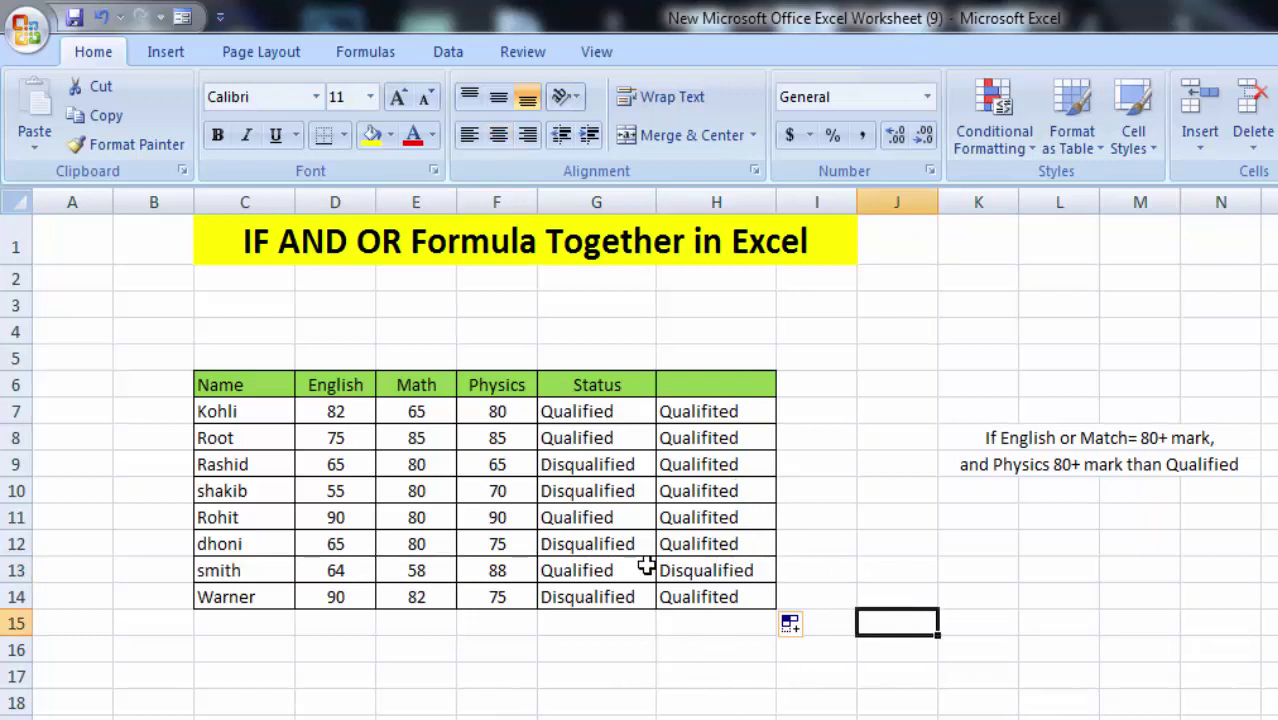
Compare the G7 and H7 formulas, then reopen G7's formula for editing
double_click(592, 412)
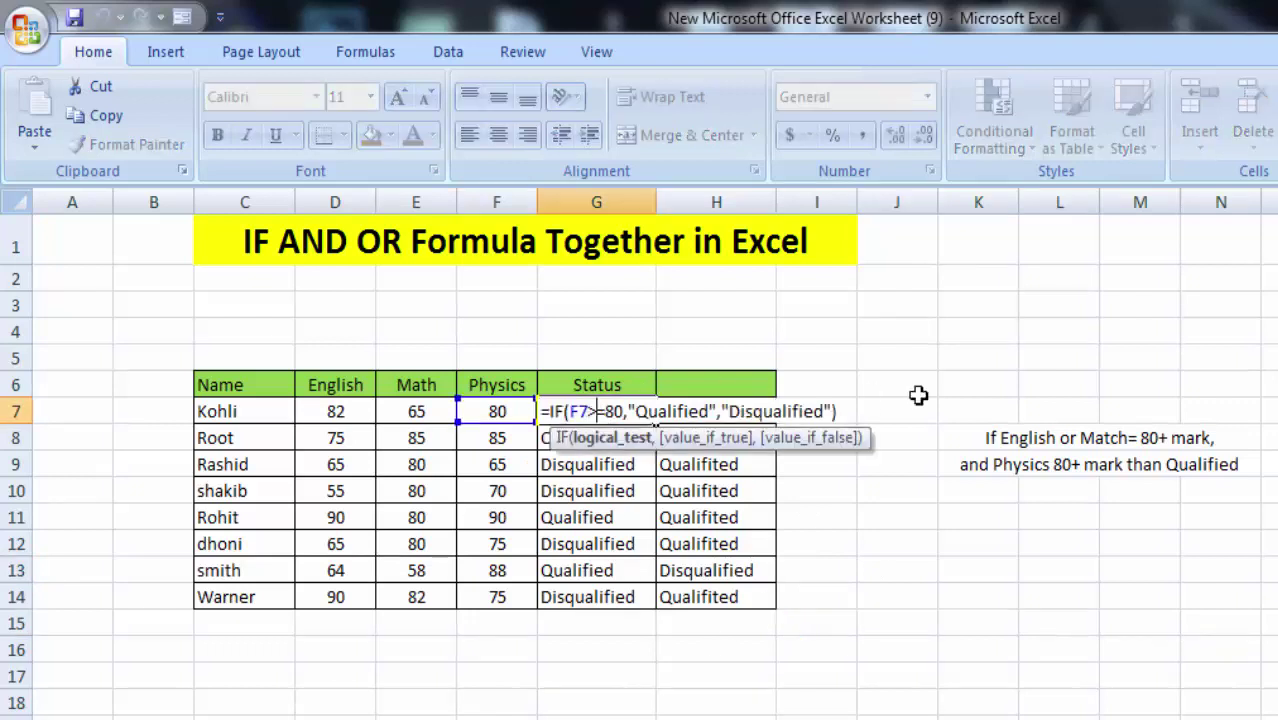
key(Escape)
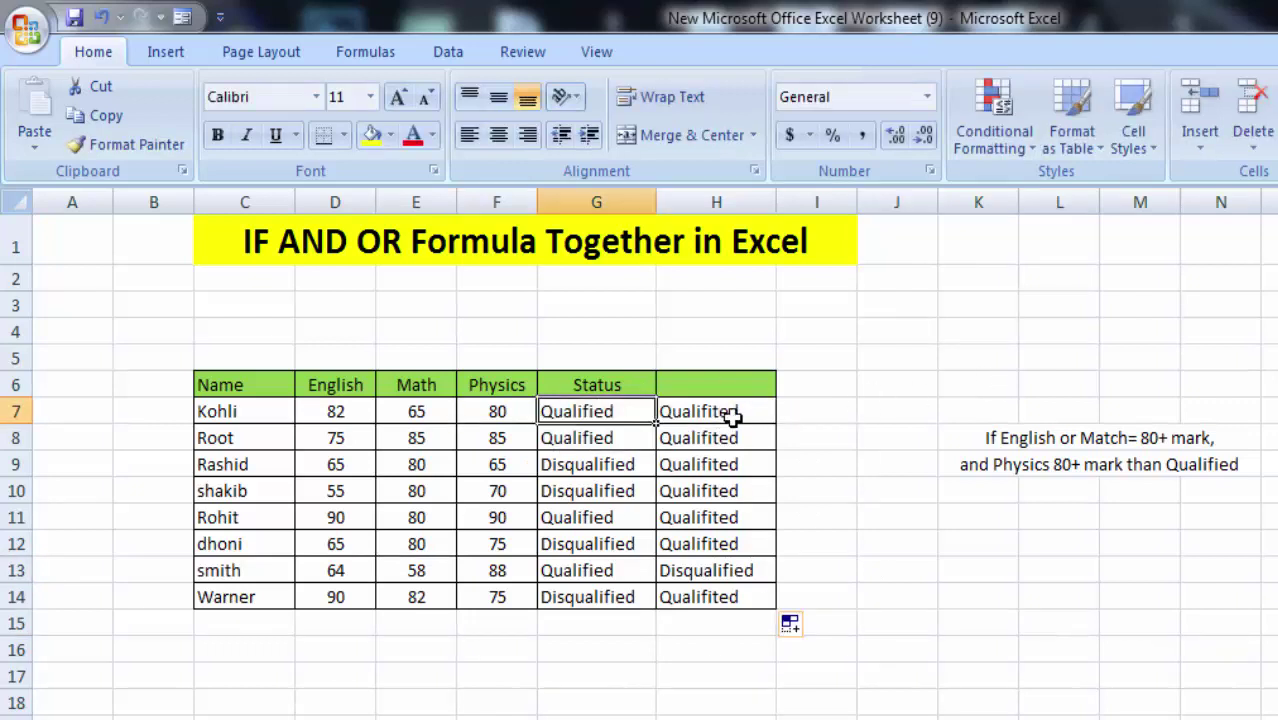
double_click(731, 412)
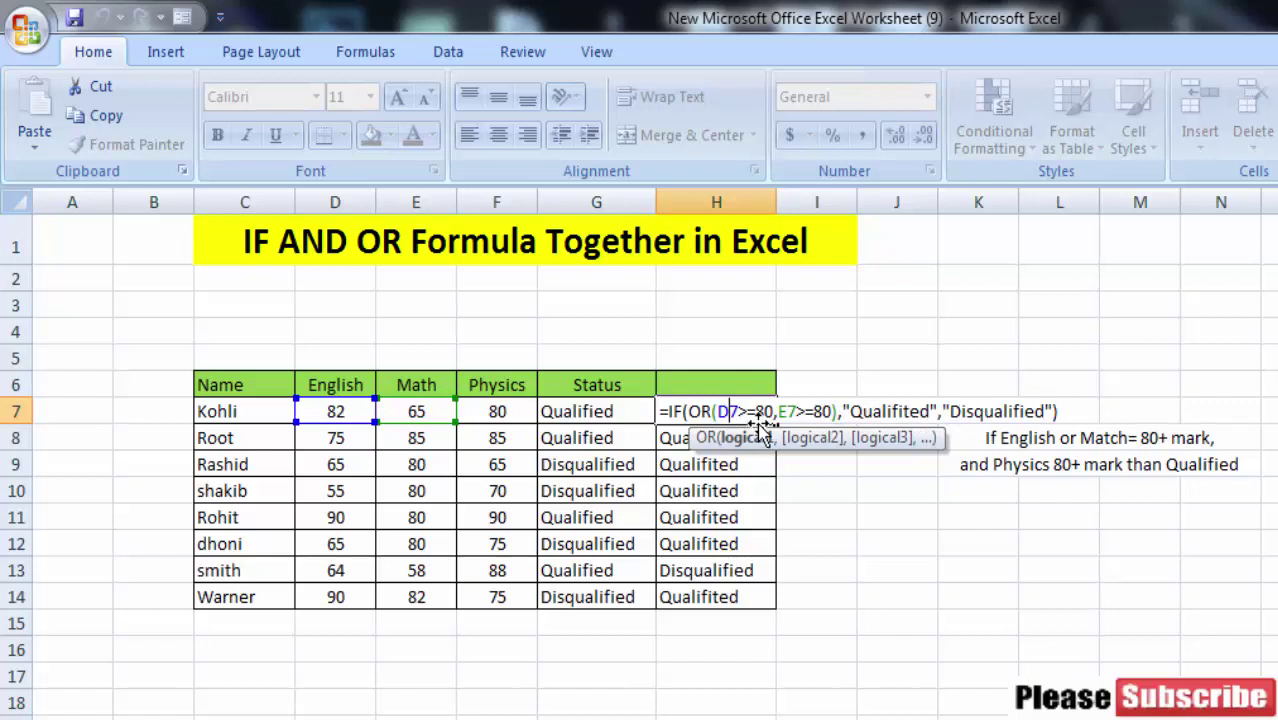
key(ctrl+Return)
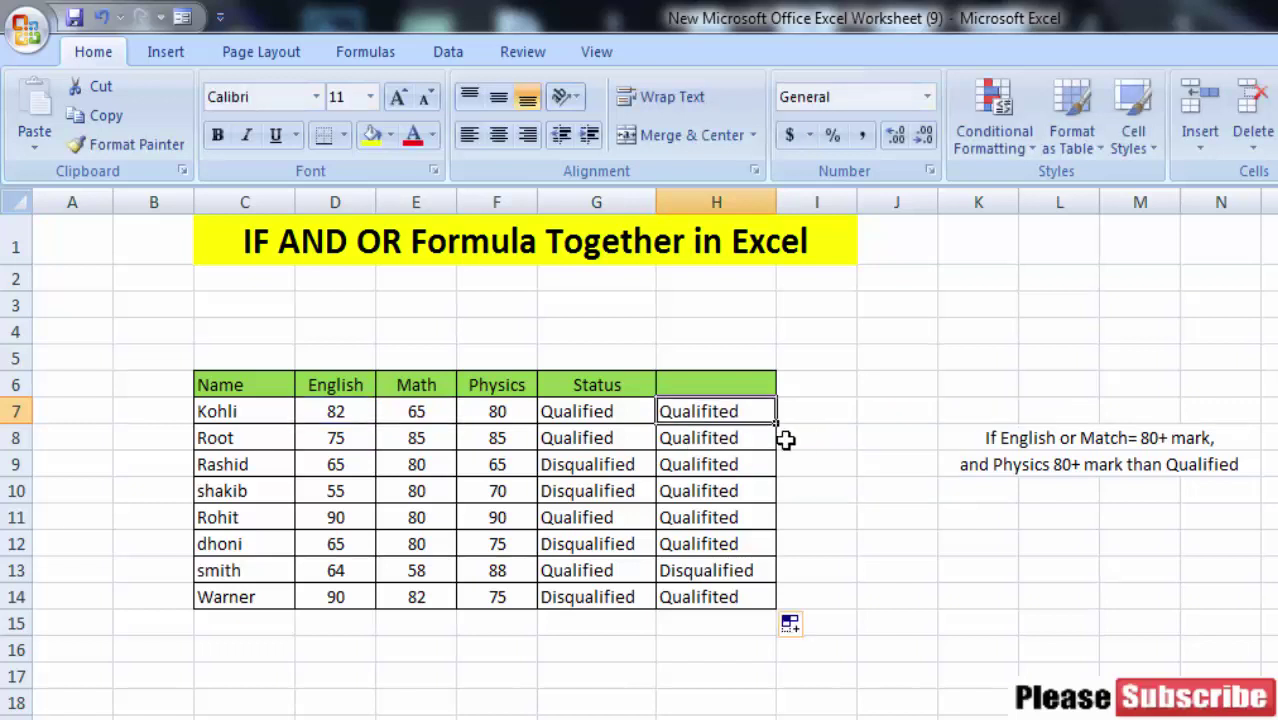
double_click(593, 418)
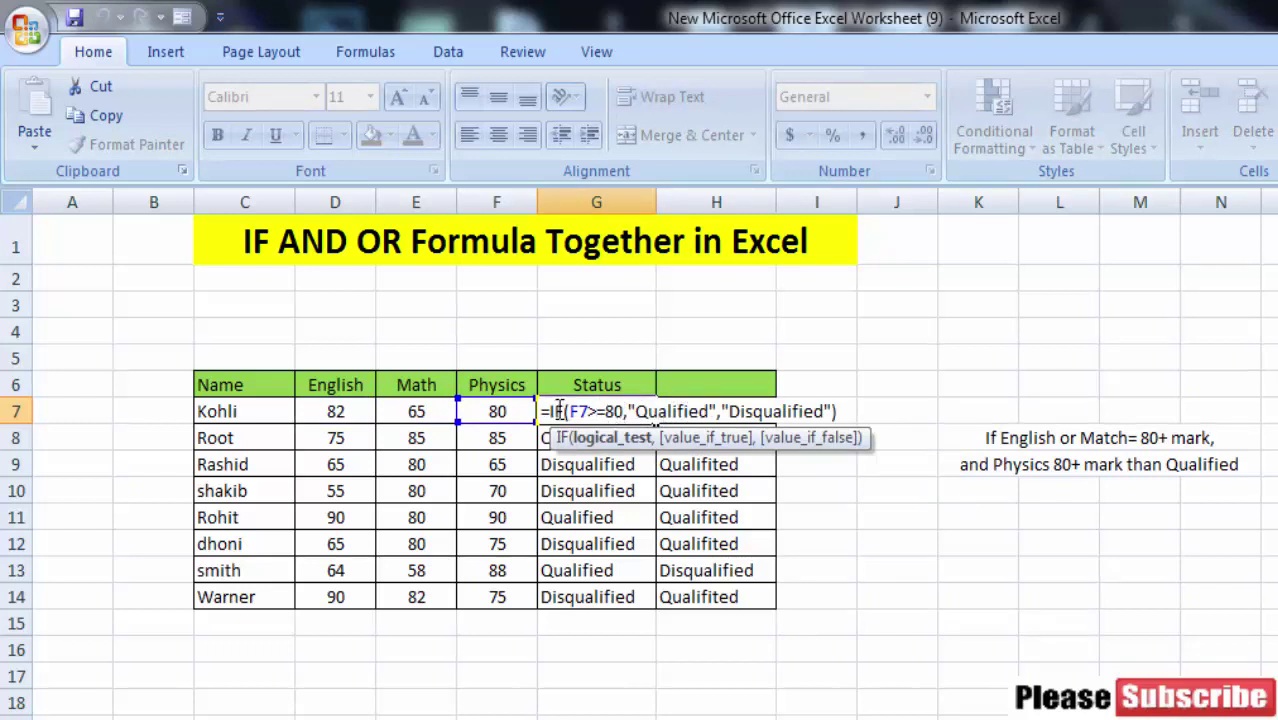
Wrap G7's condition in and( and add or(D7>=80, after F7>=80
click(629, 408)
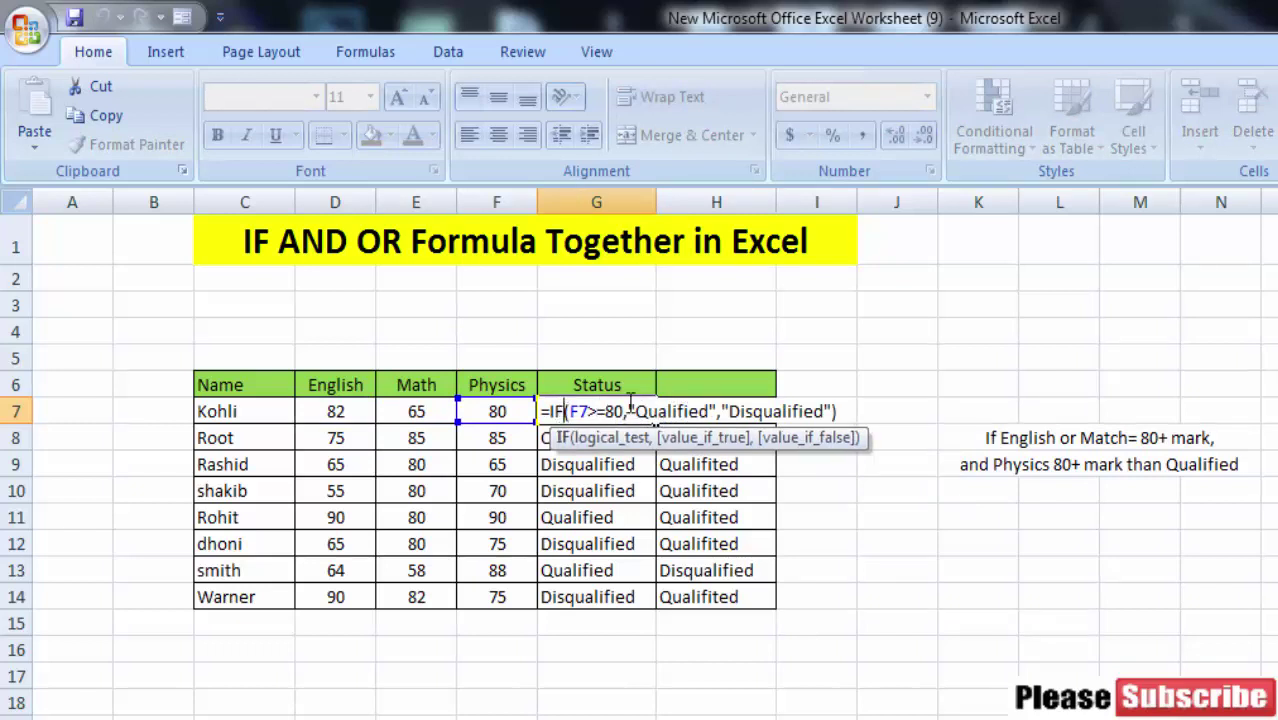
text((and)
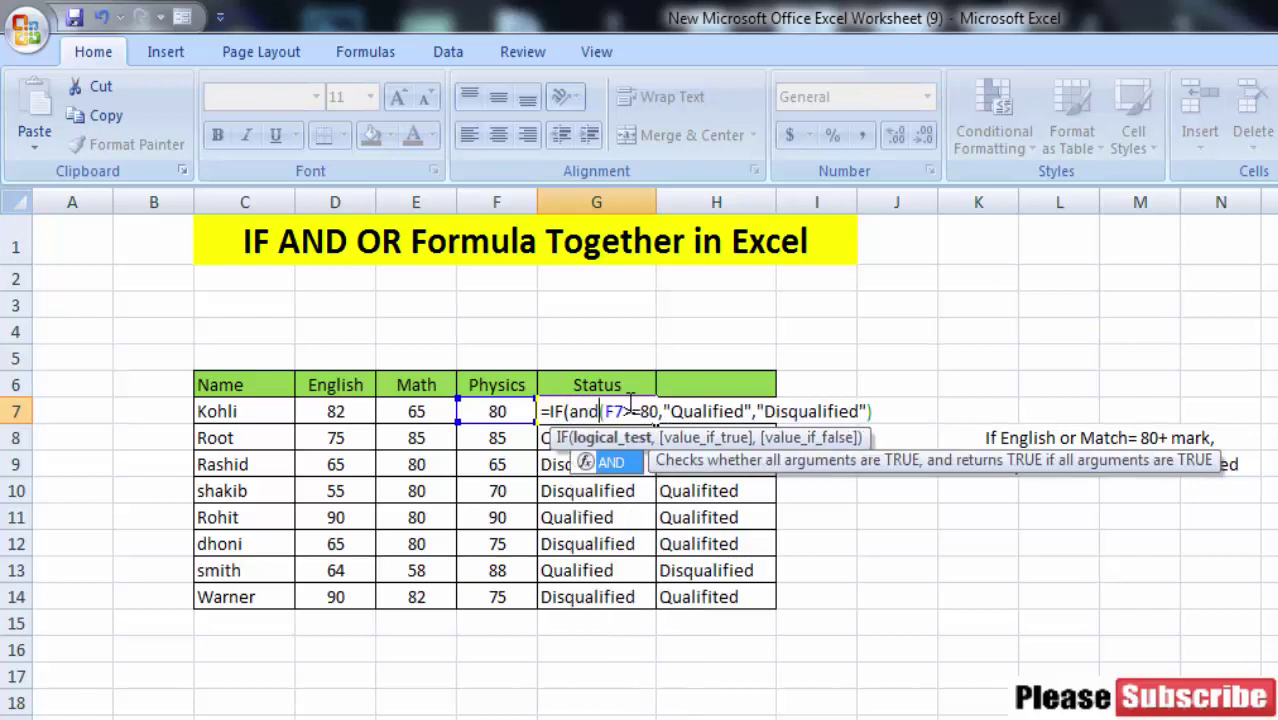
text(()
click(662, 411)
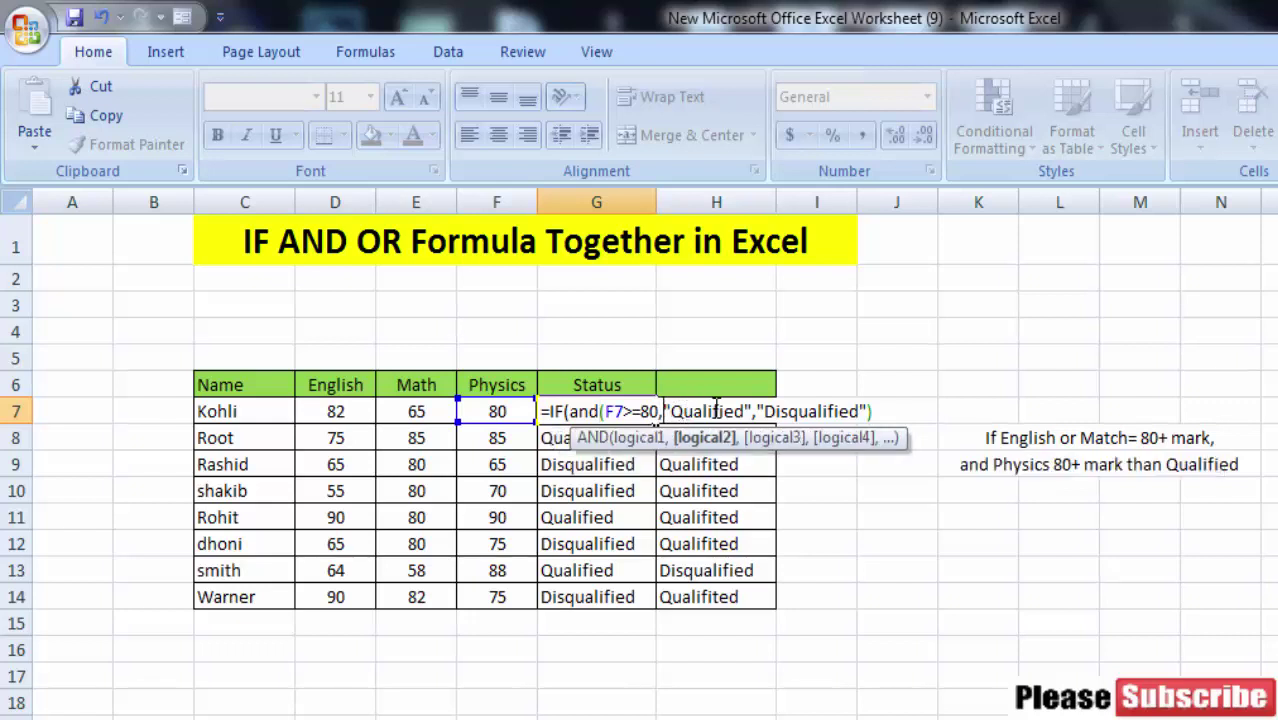
text(or)
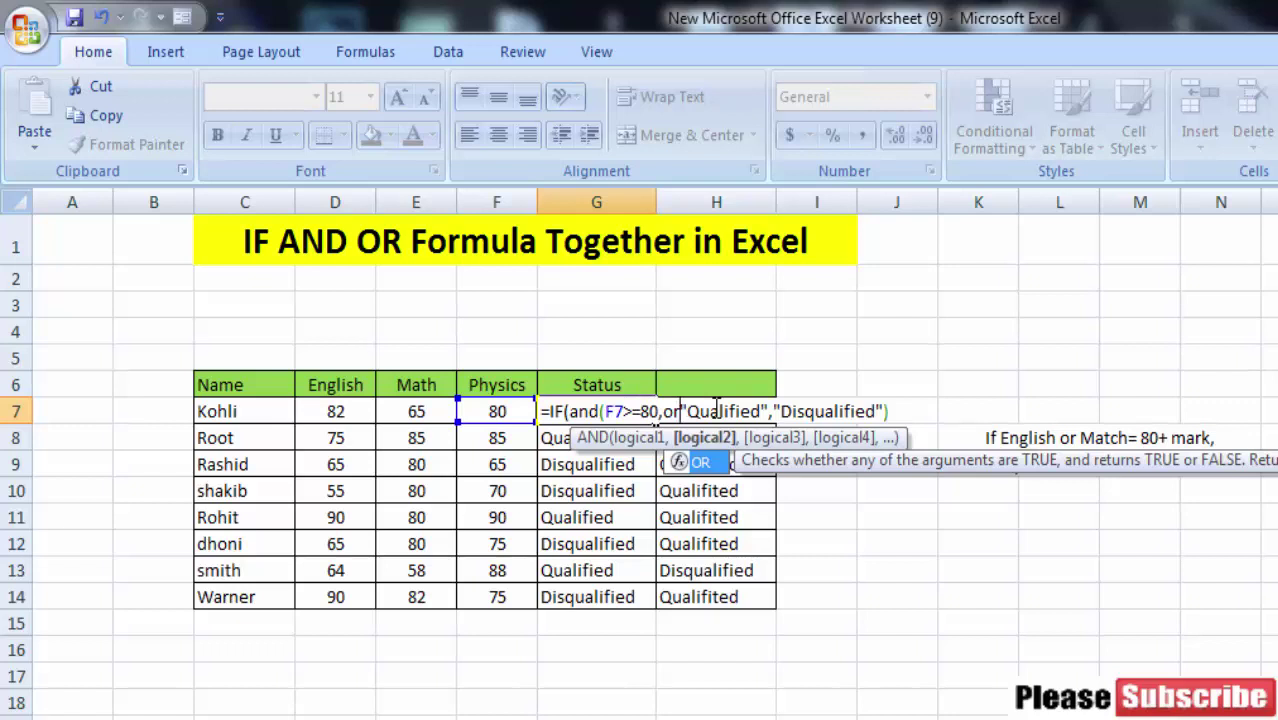
text(()
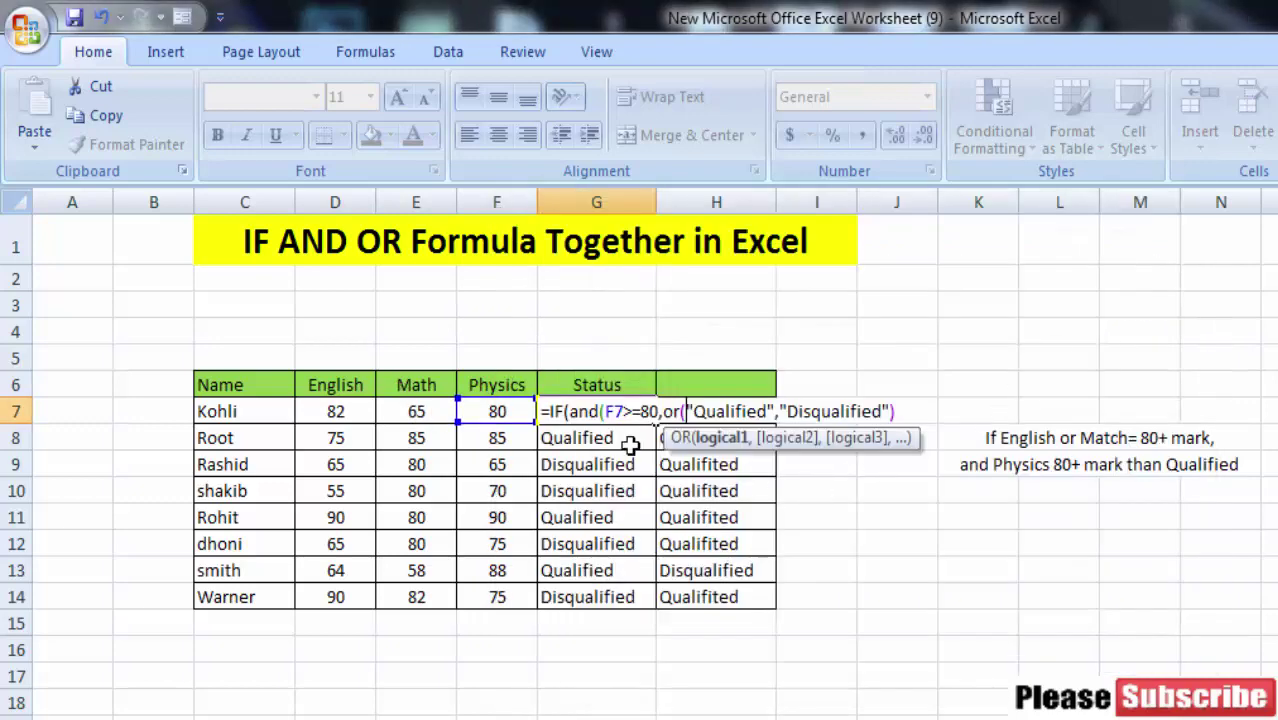
click(341, 413)
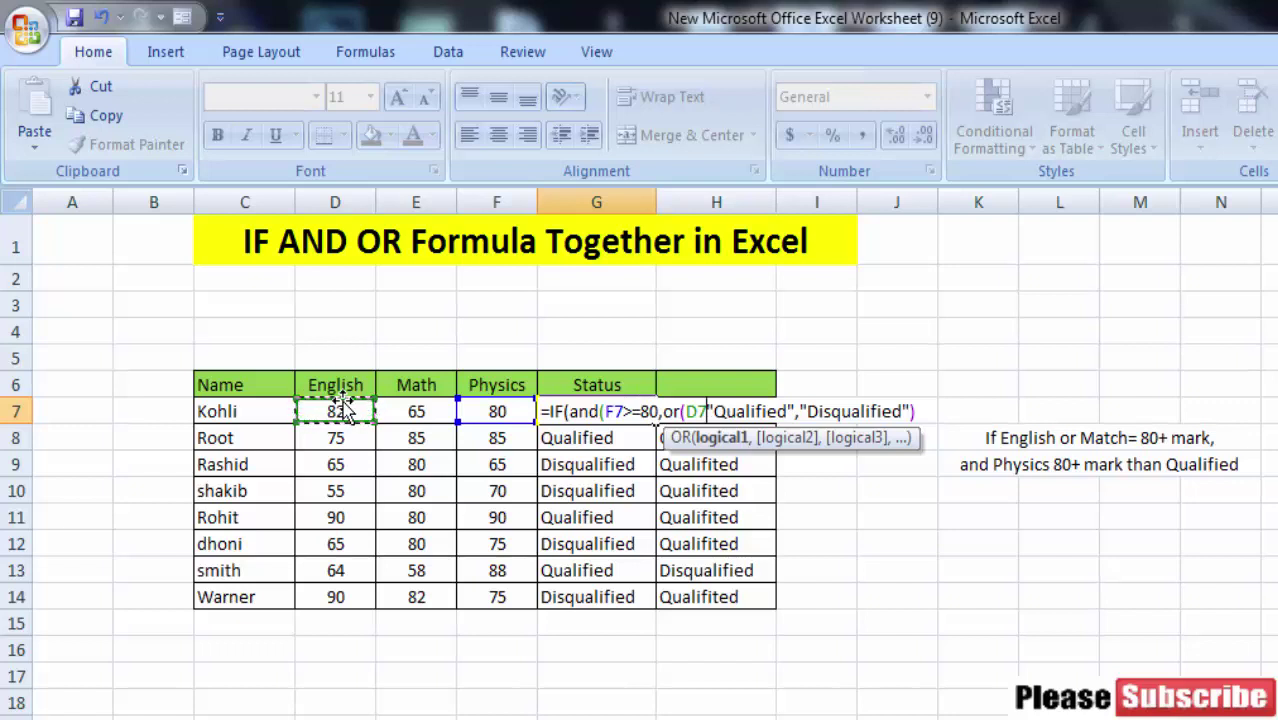
text(>=)
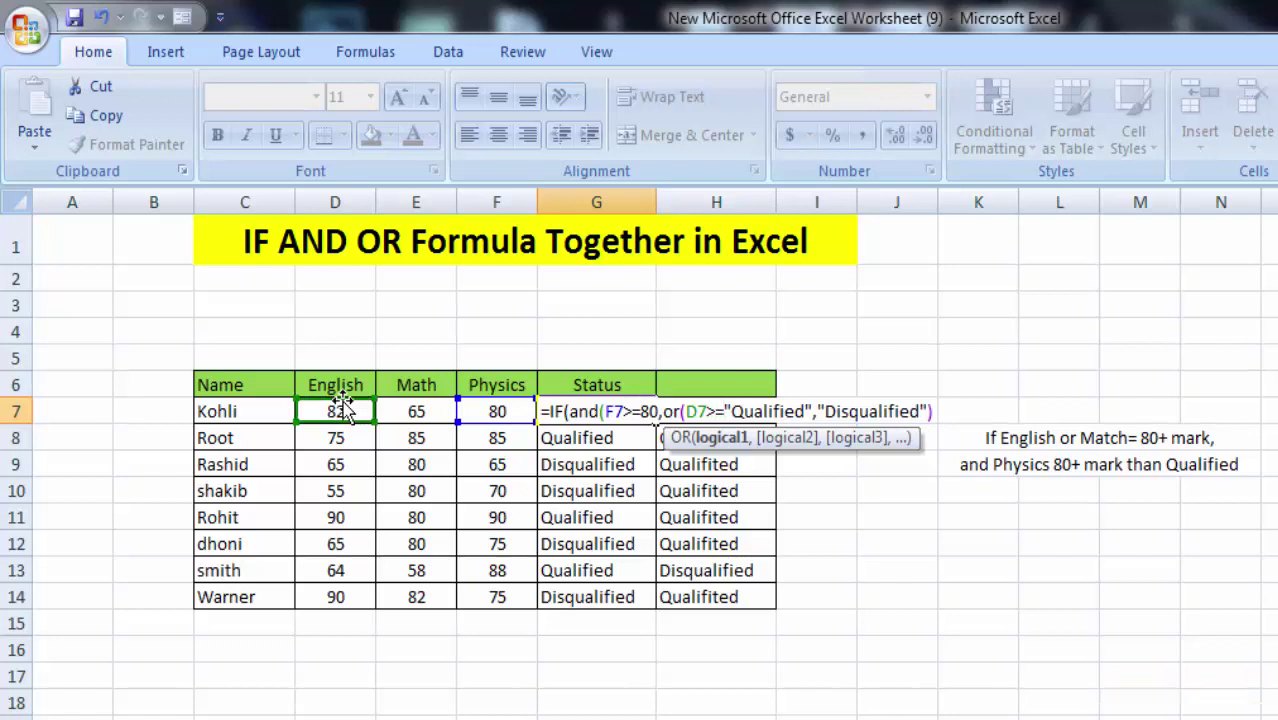
text(80)
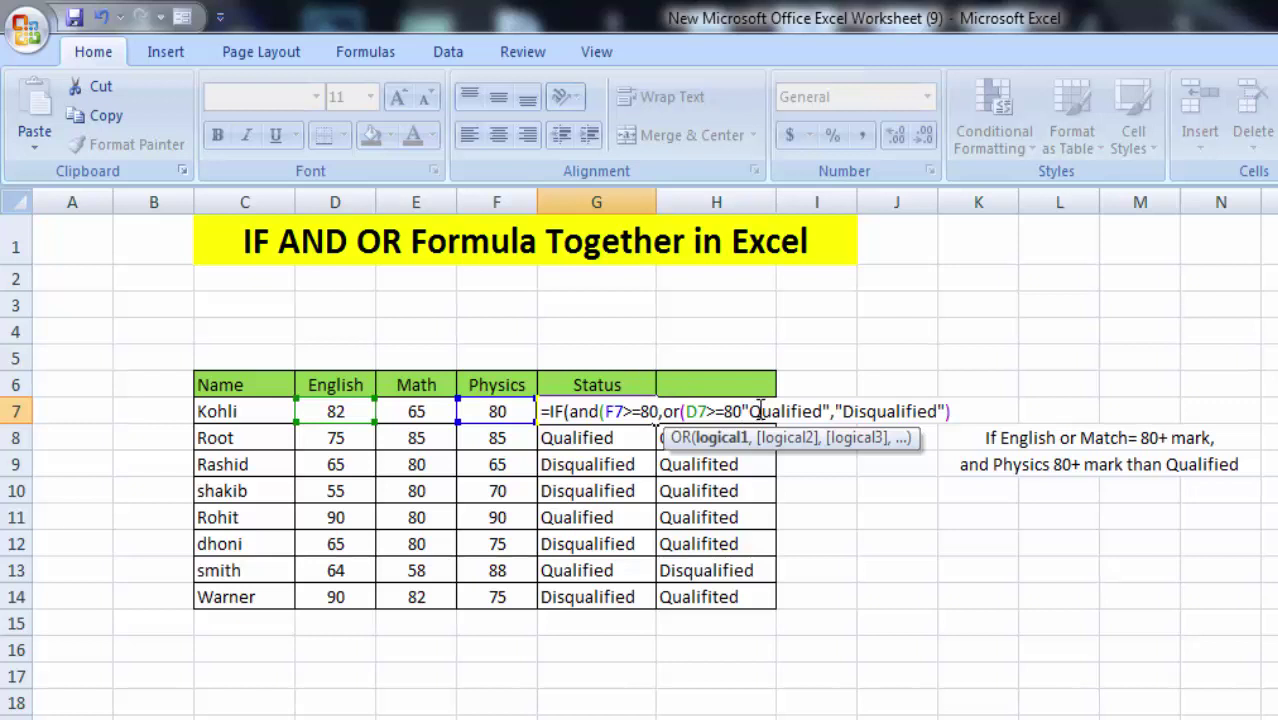
text(,)
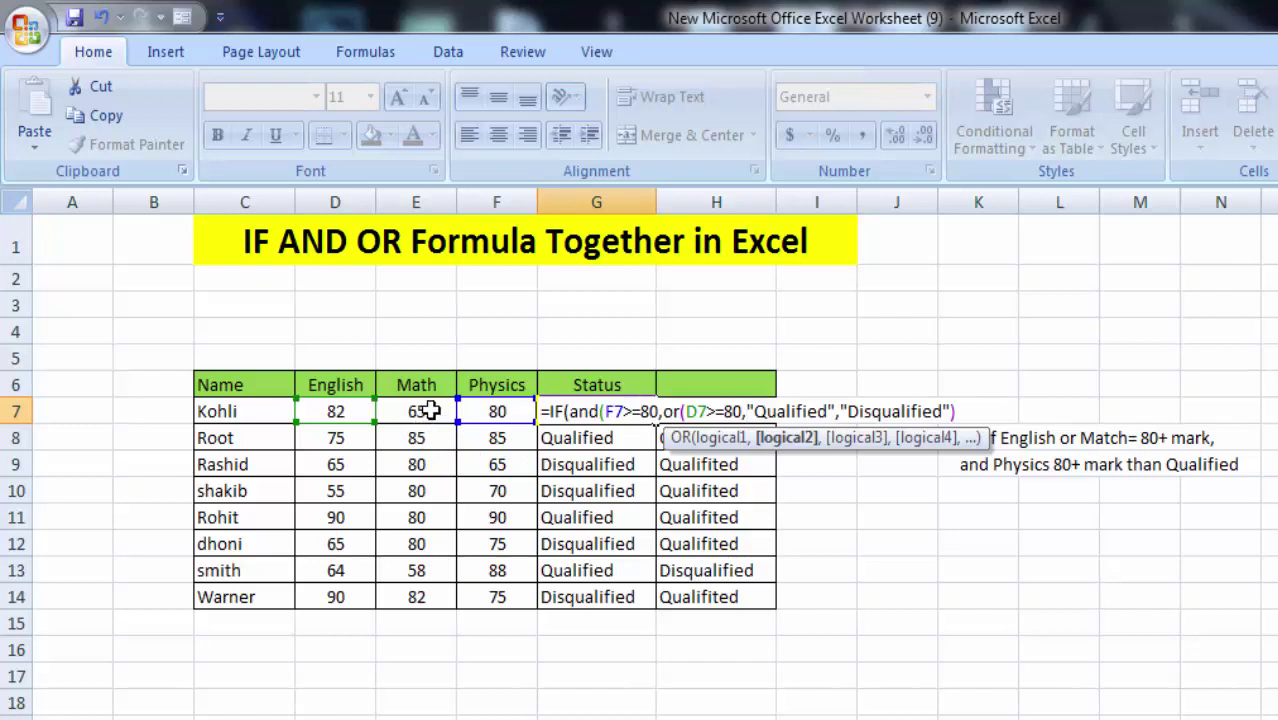
Add E7>=80 as the second OR condition and close the OR and AND brackets
click(430, 411)
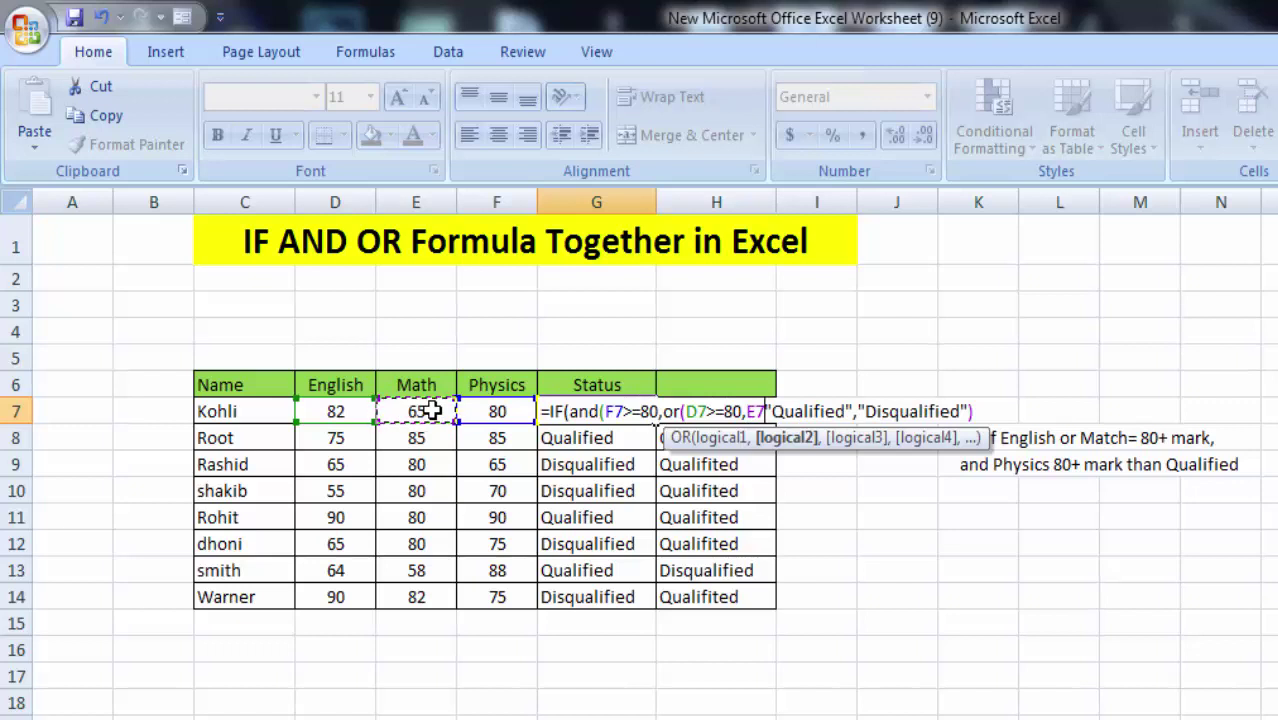
text(>=)
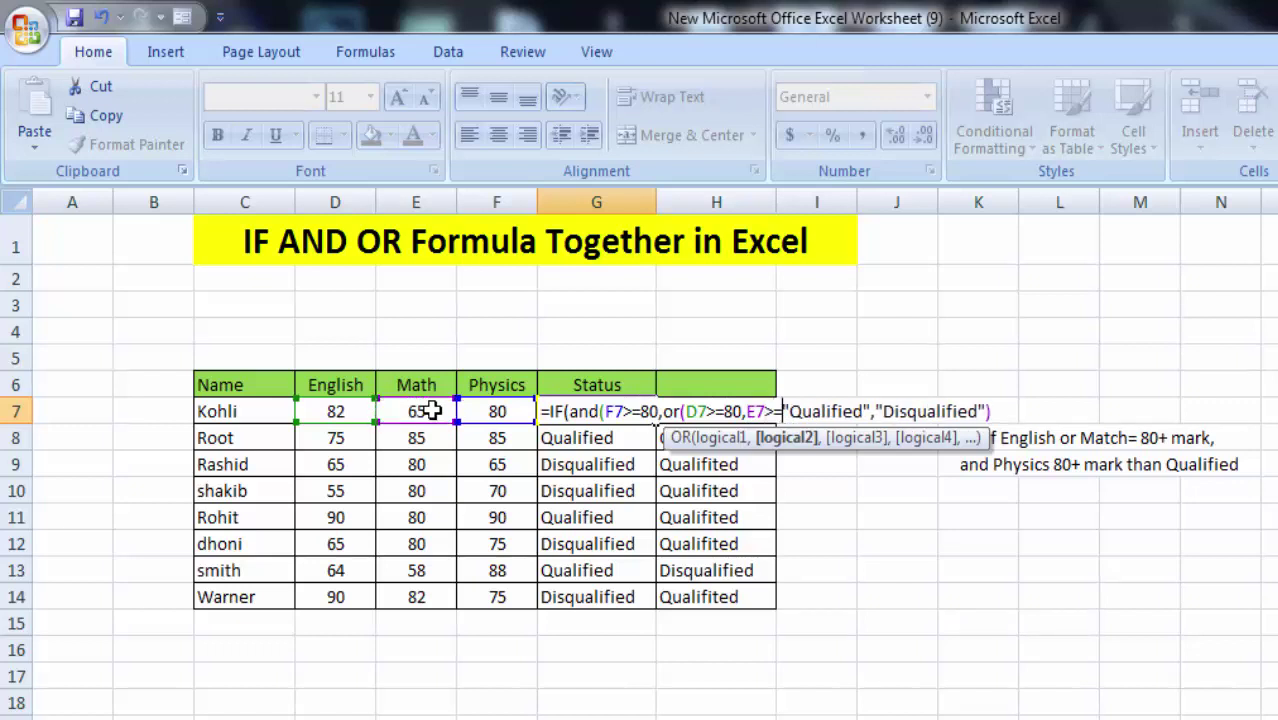
text(8)
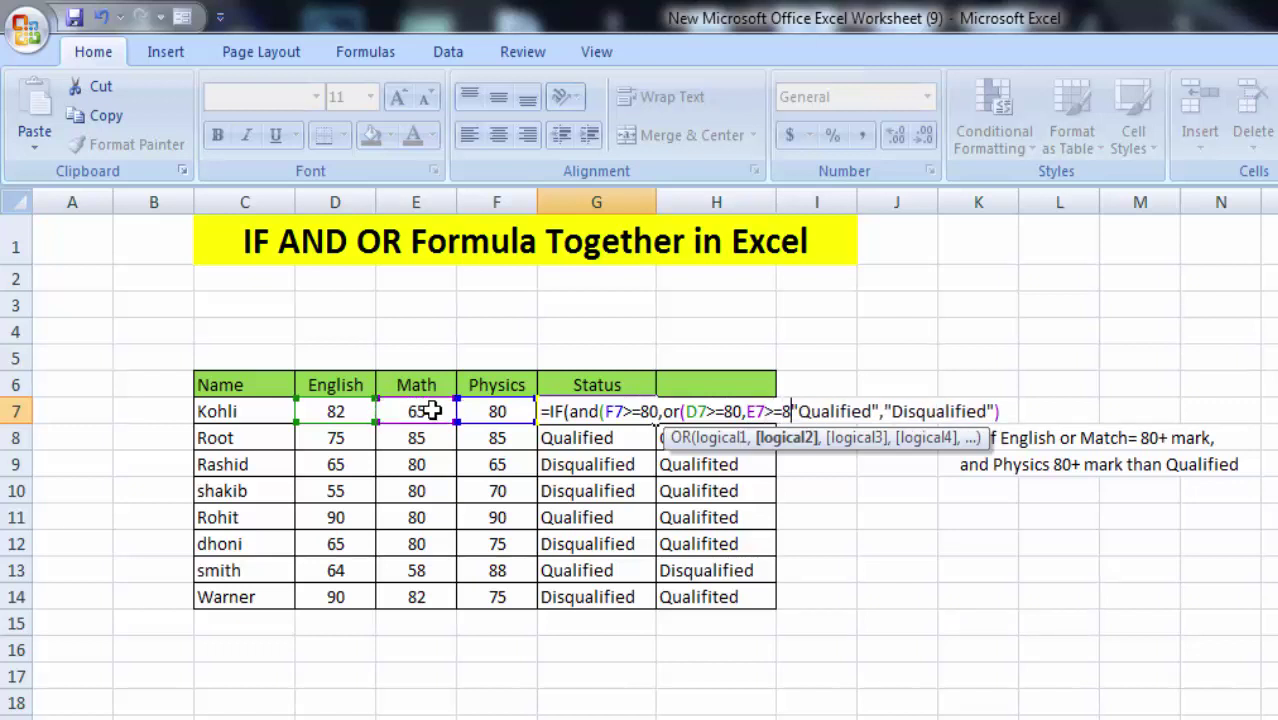
text(0)
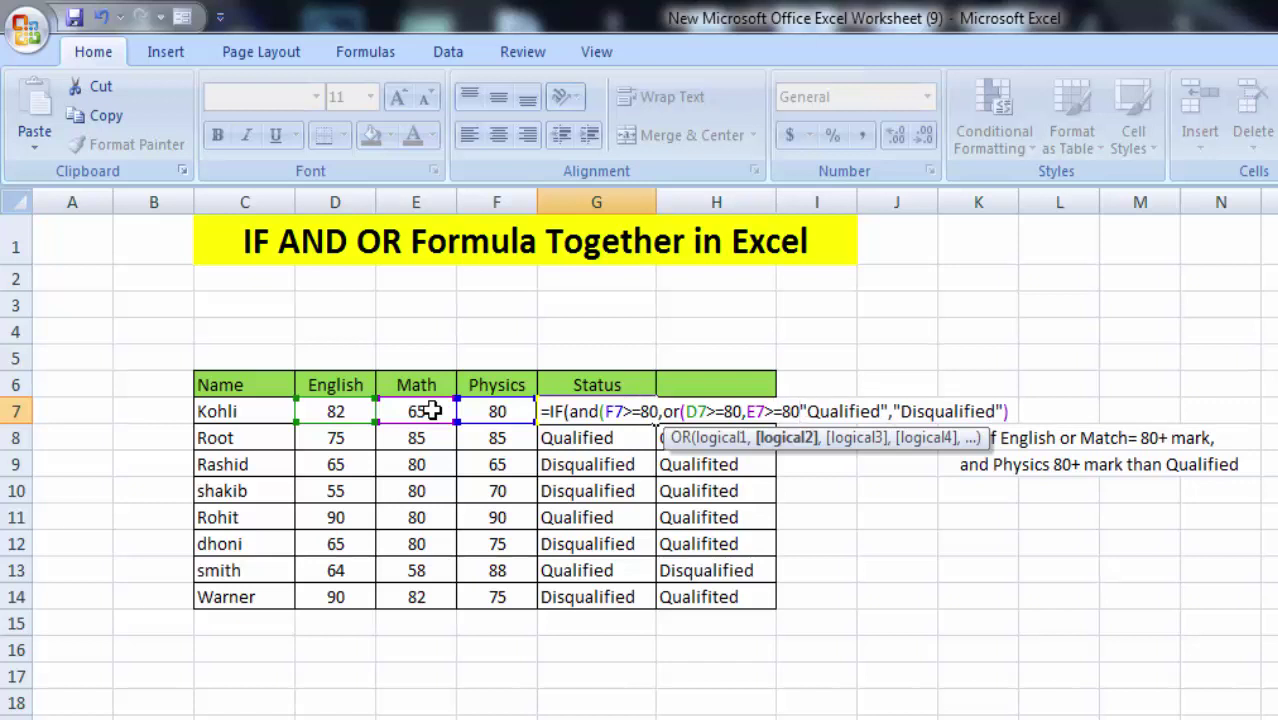
text())
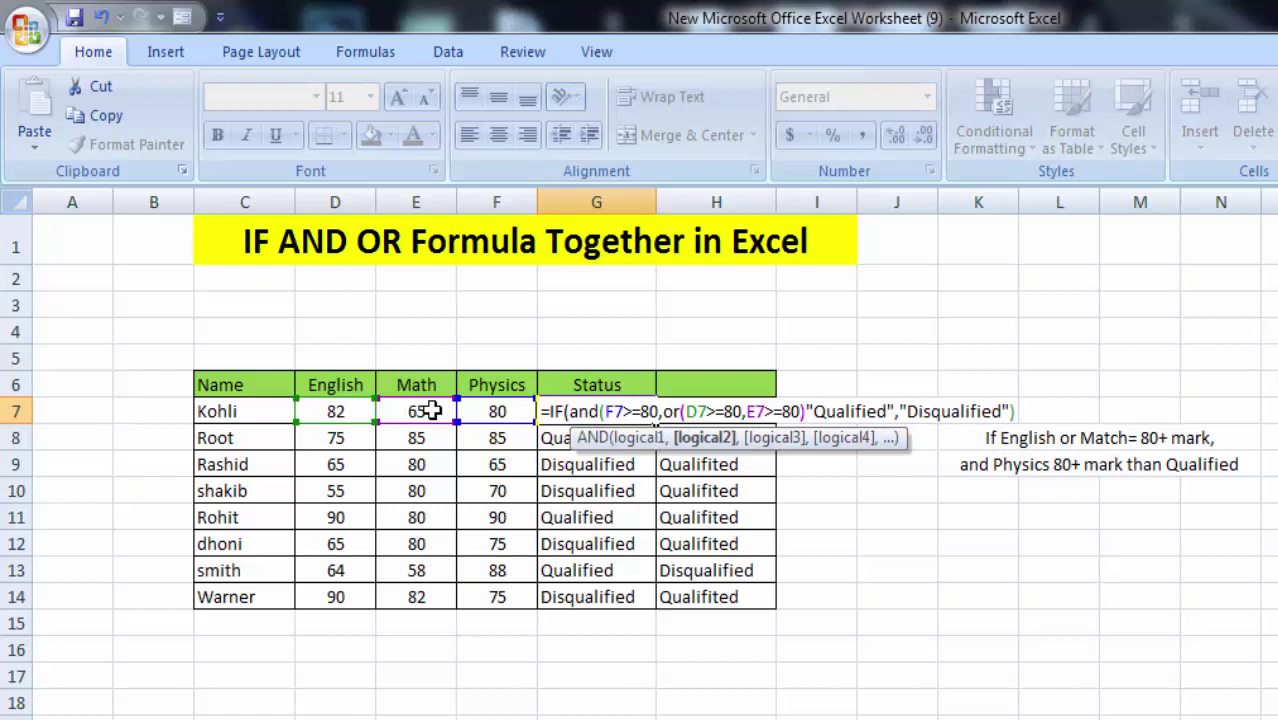
text())
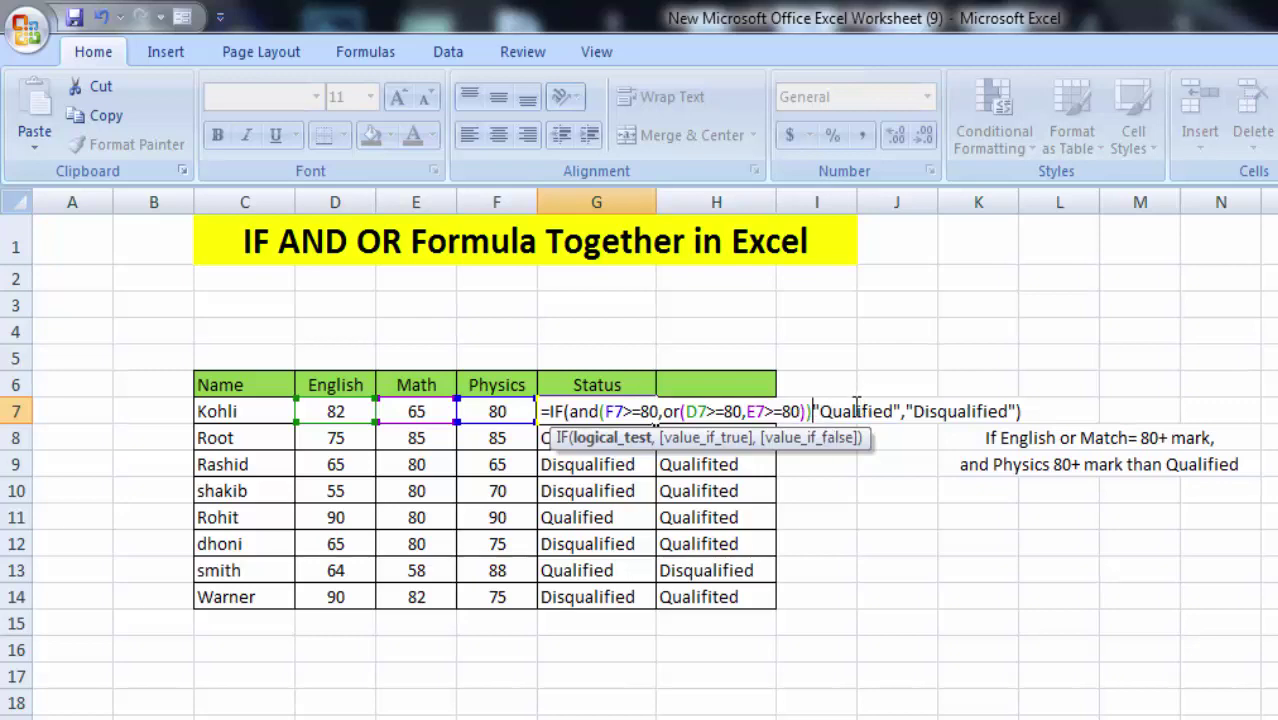
Attempt to enter the G7 Status formula and dismiss the resulting formula error message
click(812, 411)
click(1033, 411)
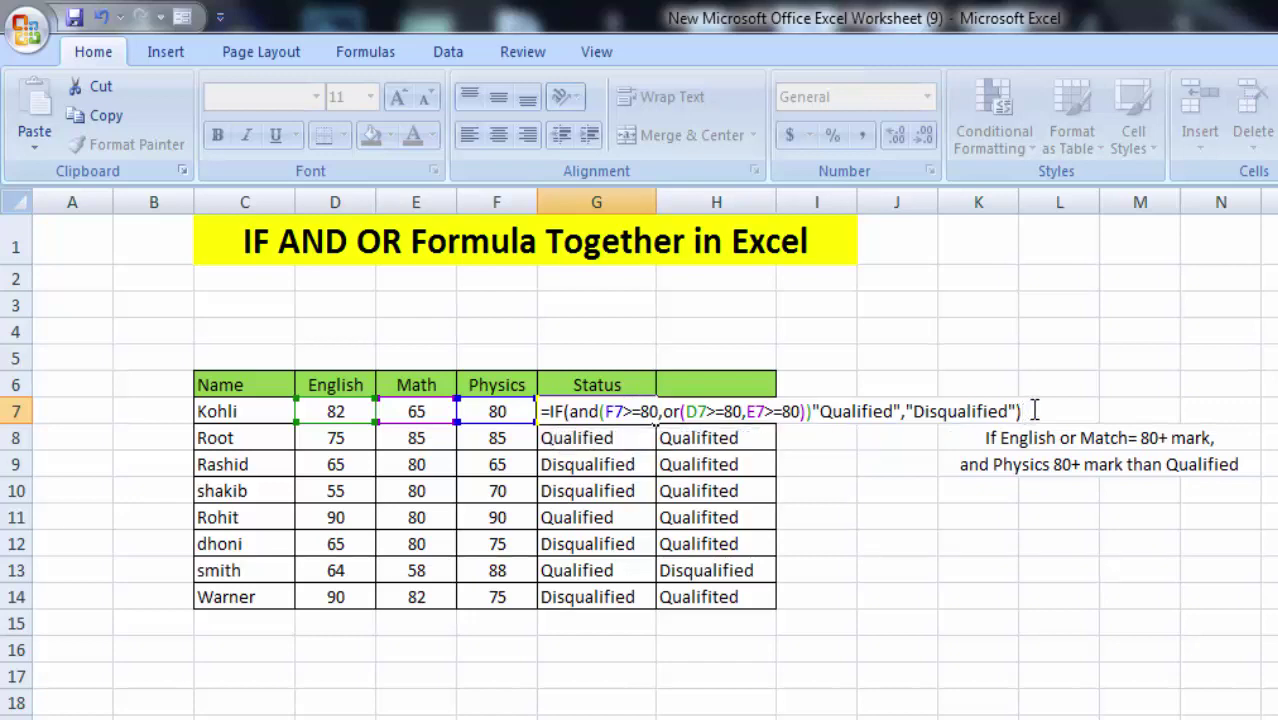
key(Return)
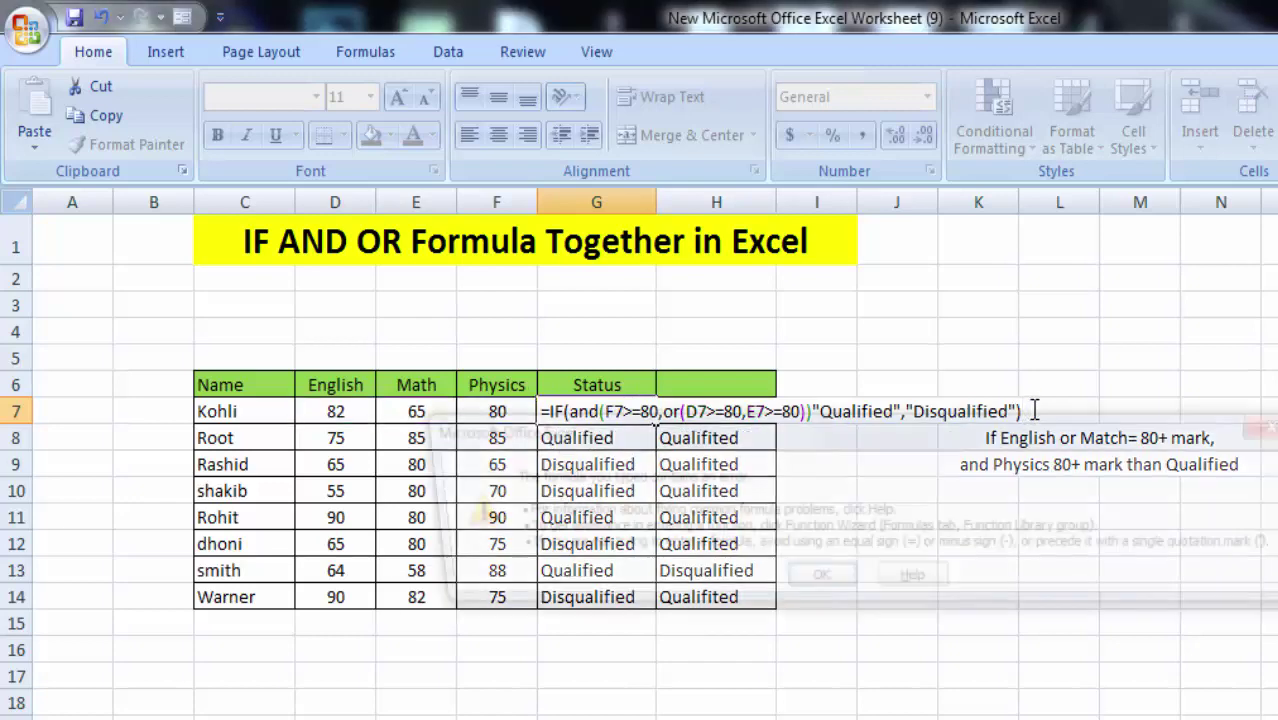
click(814, 588)
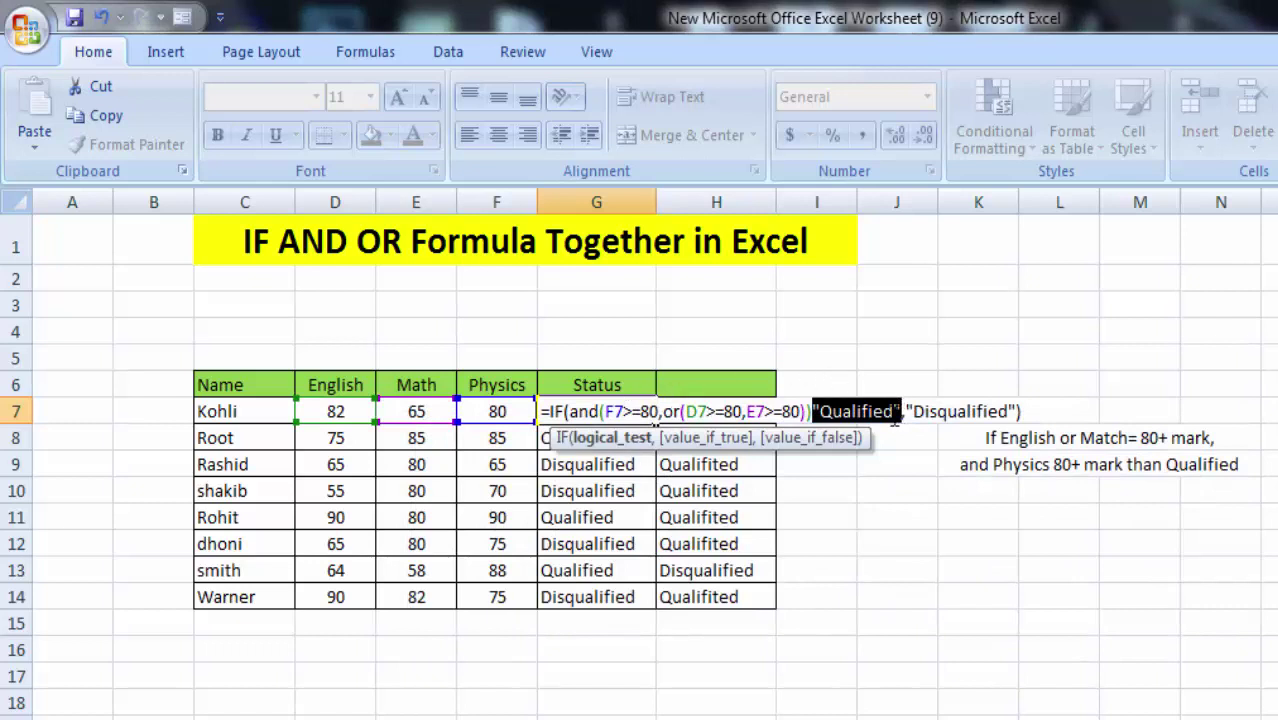
Insert the missing comma before "Qualified" and commit the IF(AND(...,OR(...))) formula in G7
click(894, 414)
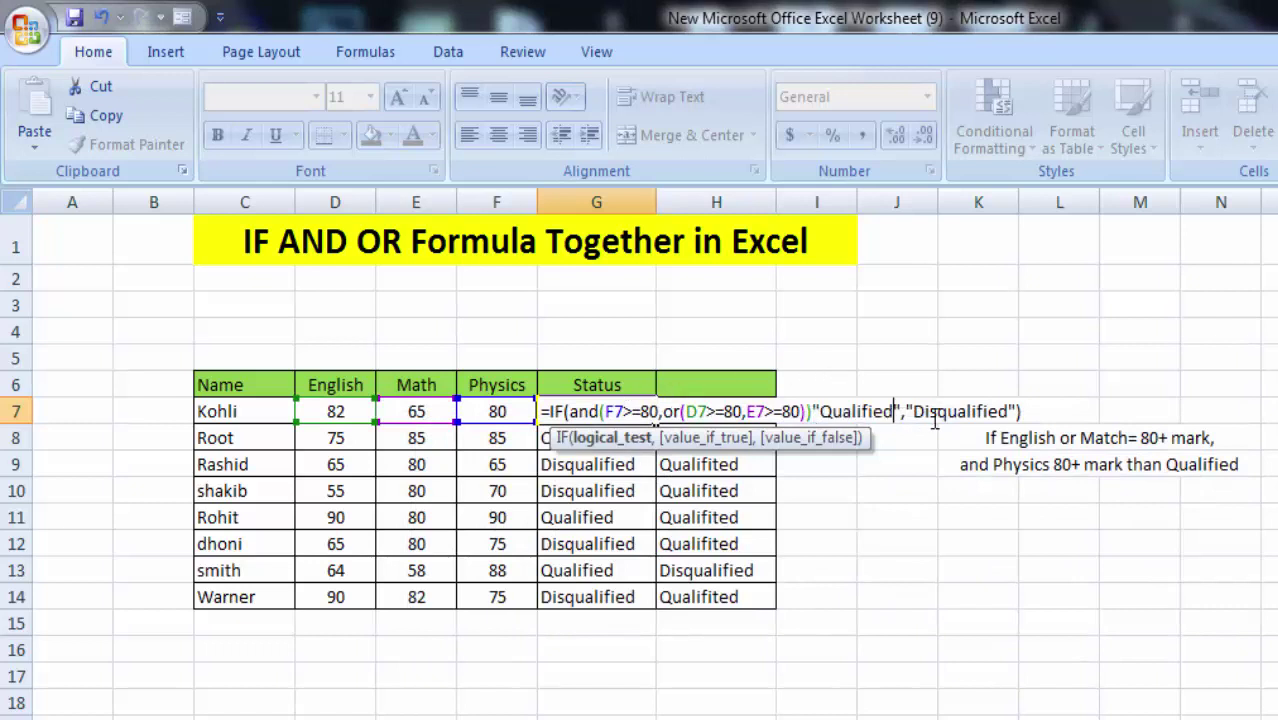
click(815, 411)
text(,)
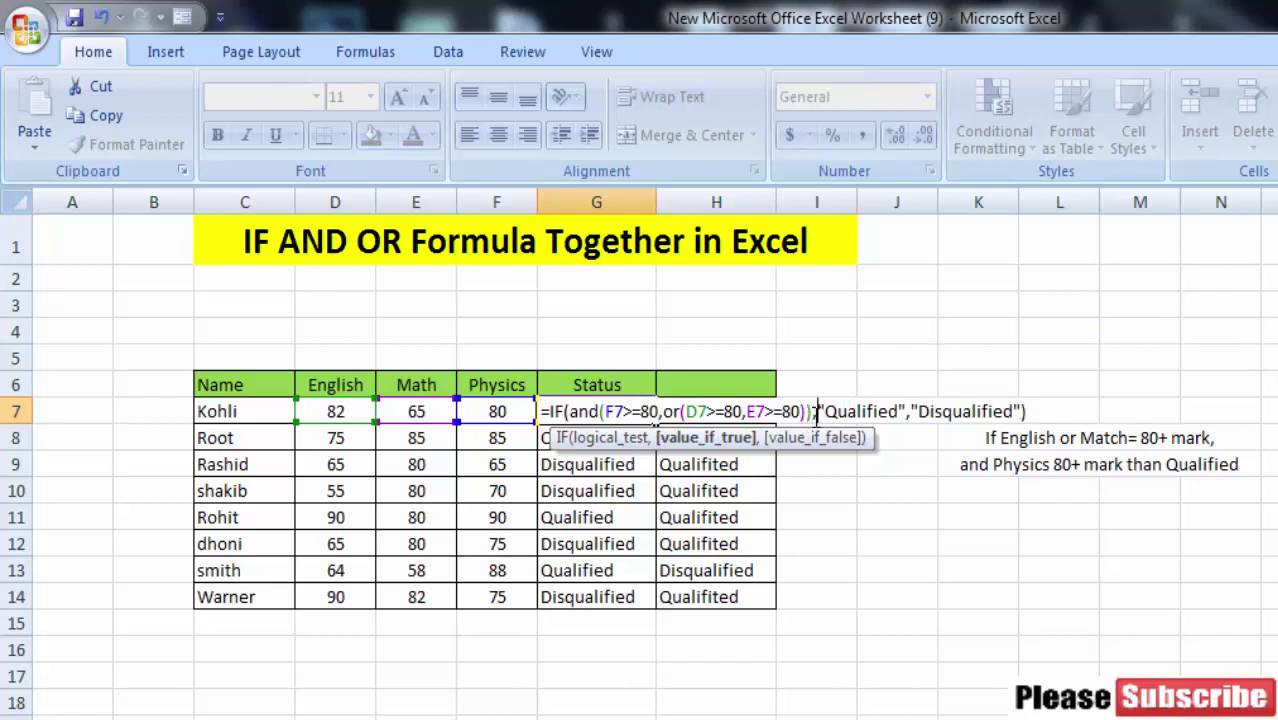
click(1035, 412)
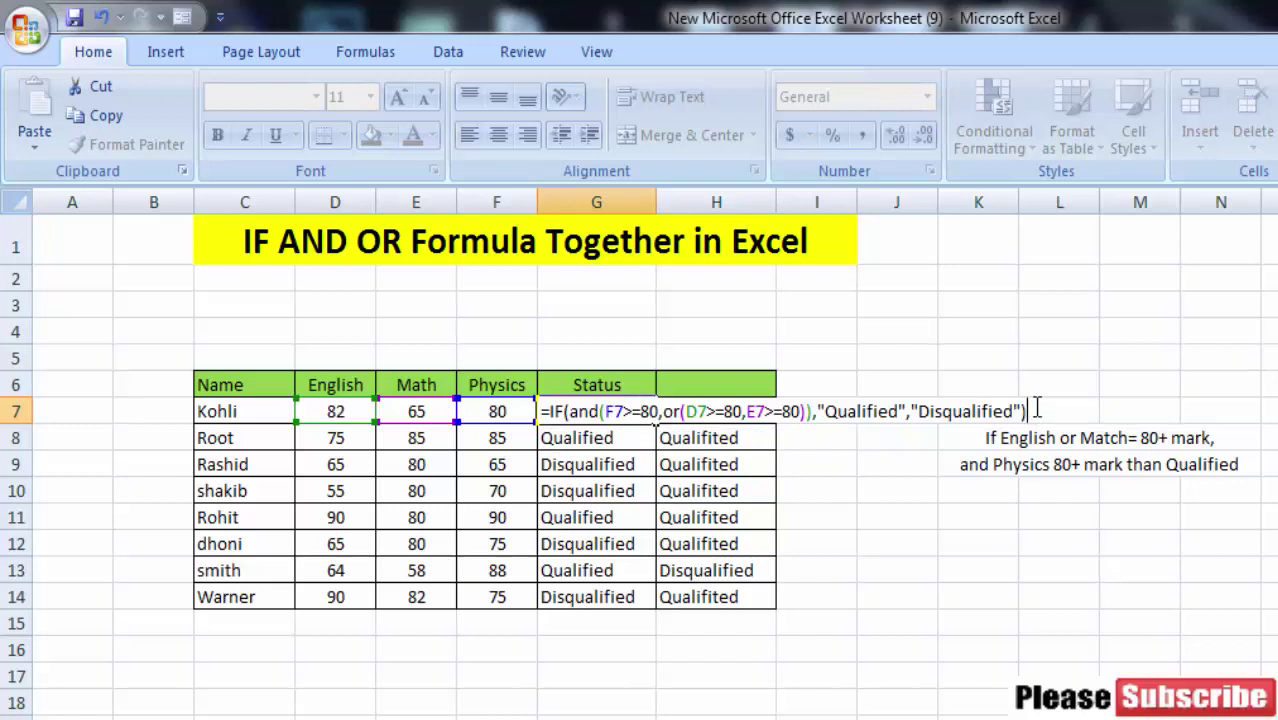
key(Return)
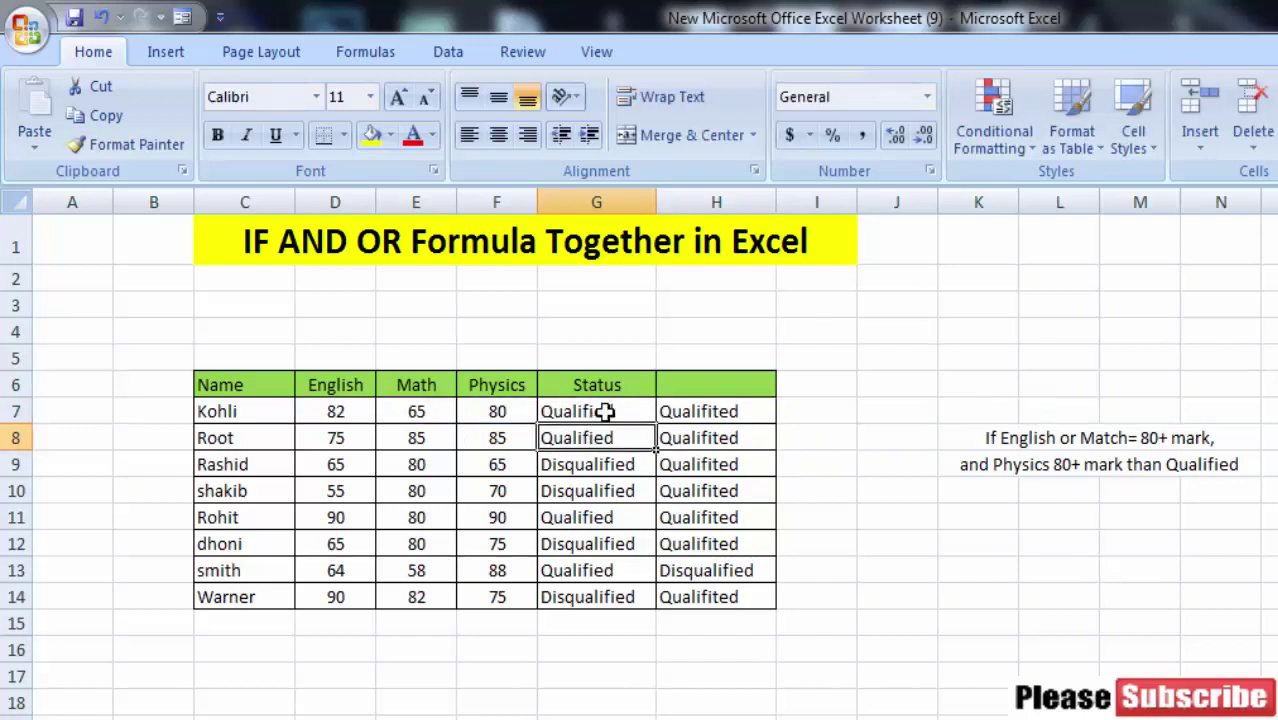
Fill the G7 Status formula down to G14 and check Root's result
click(605, 412)
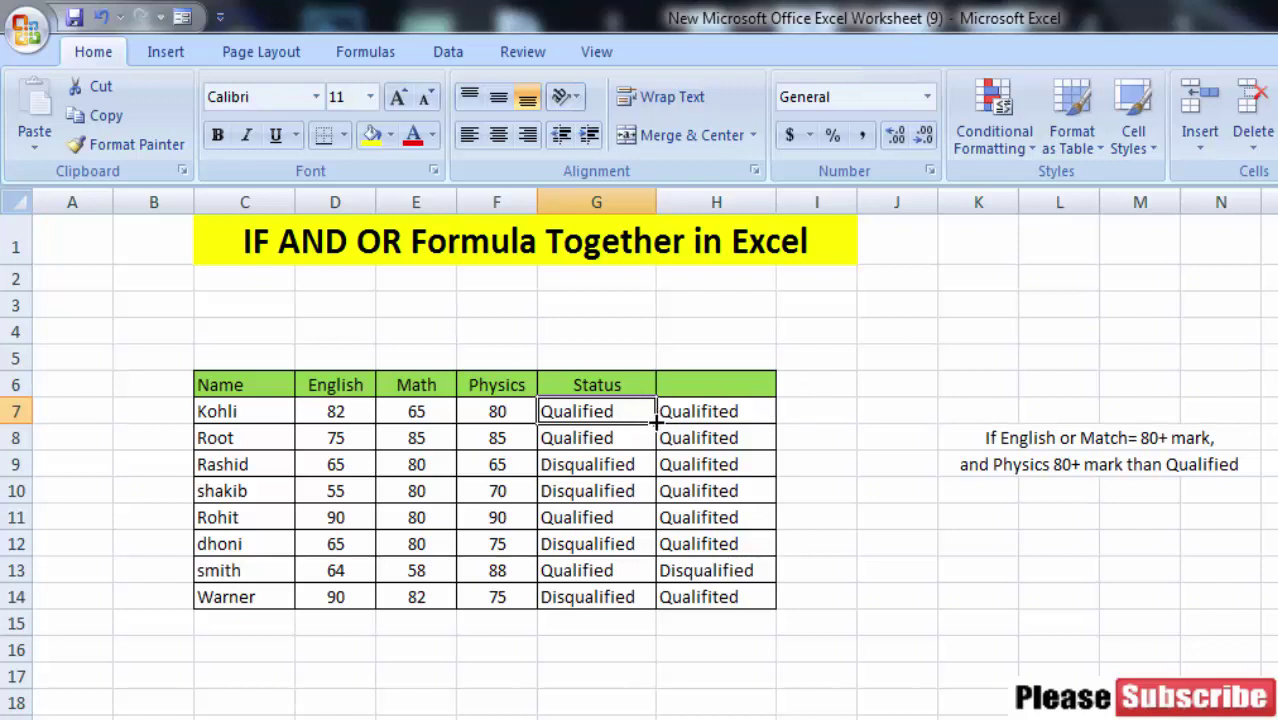
drag(655, 421, 644, 598)
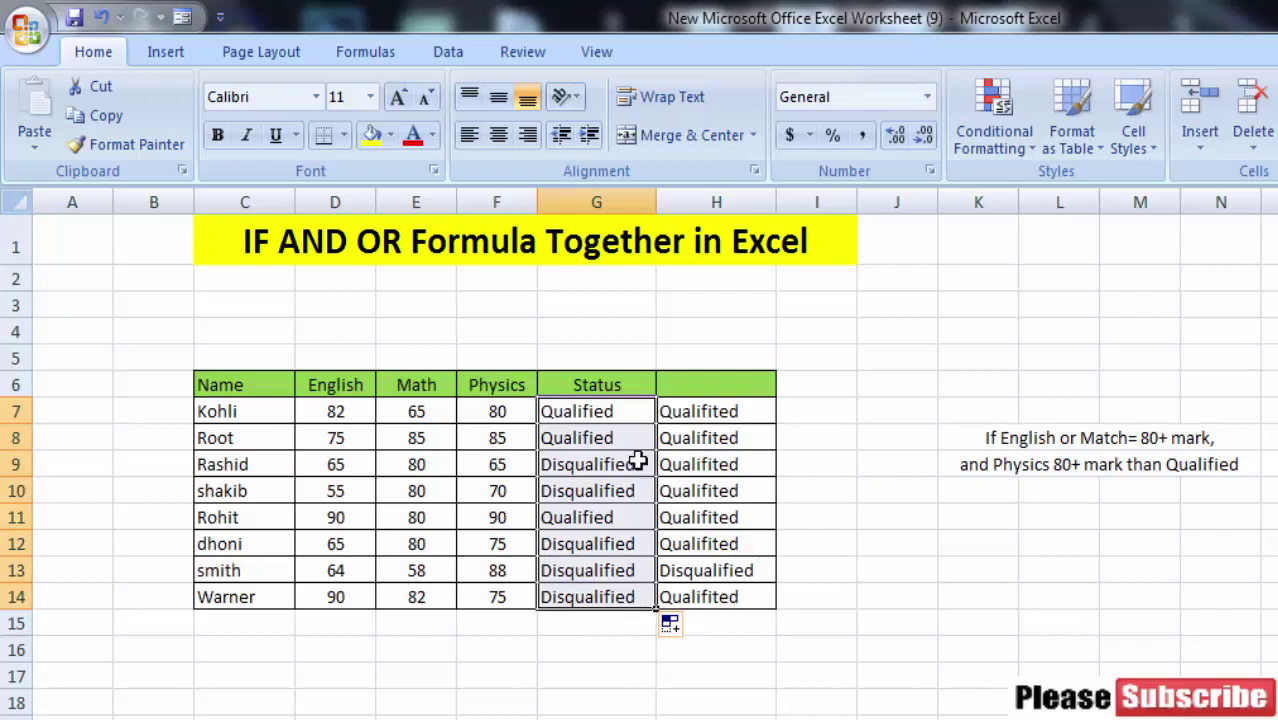
click(598, 412)
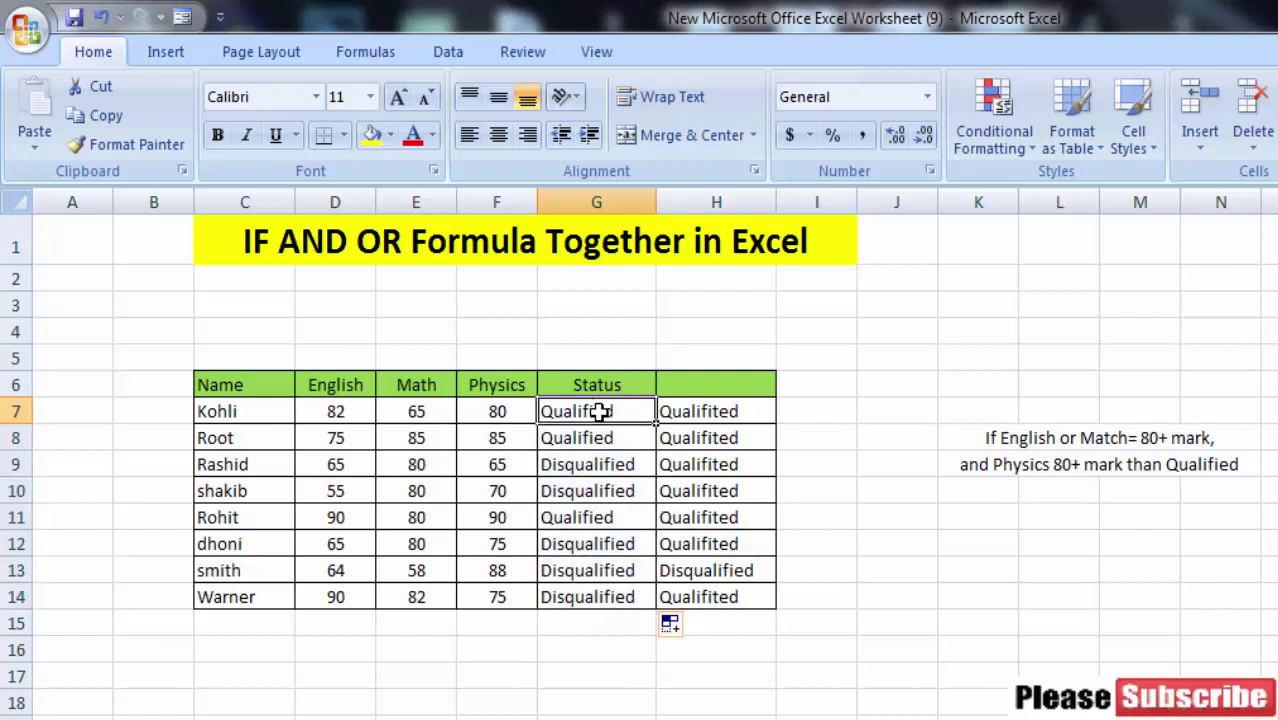
click(600, 437)
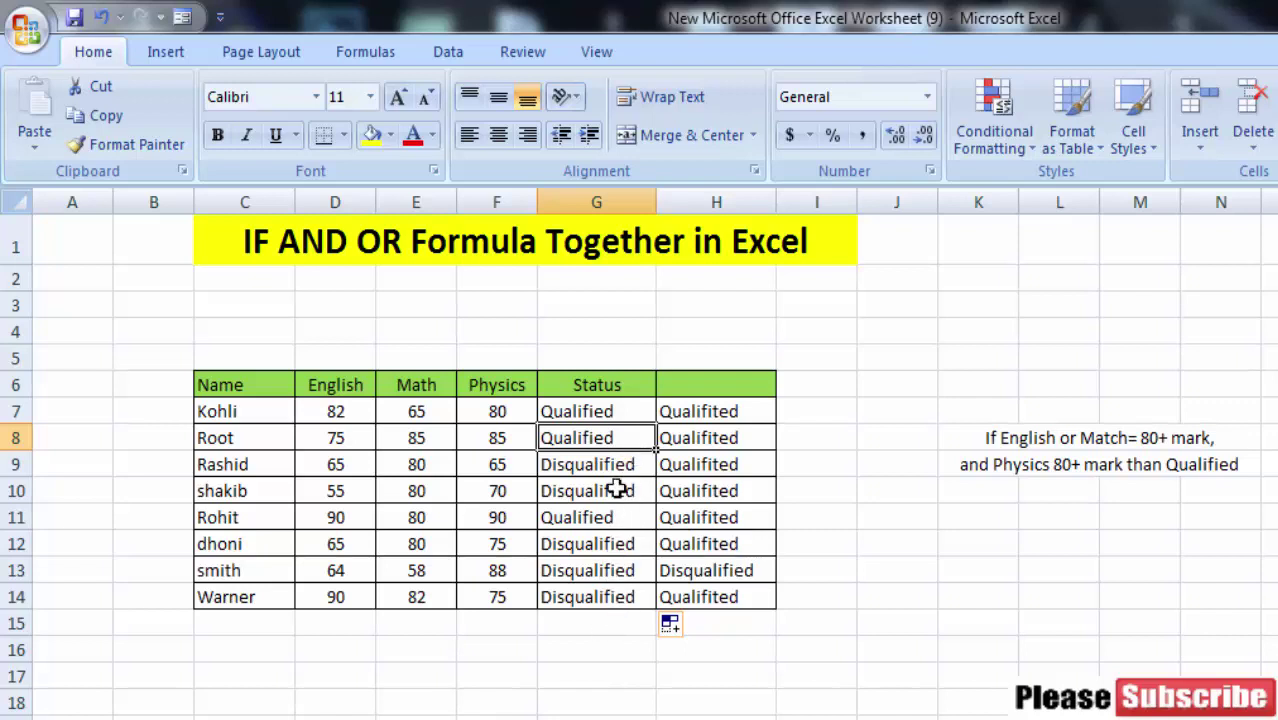
double_click(620, 410)
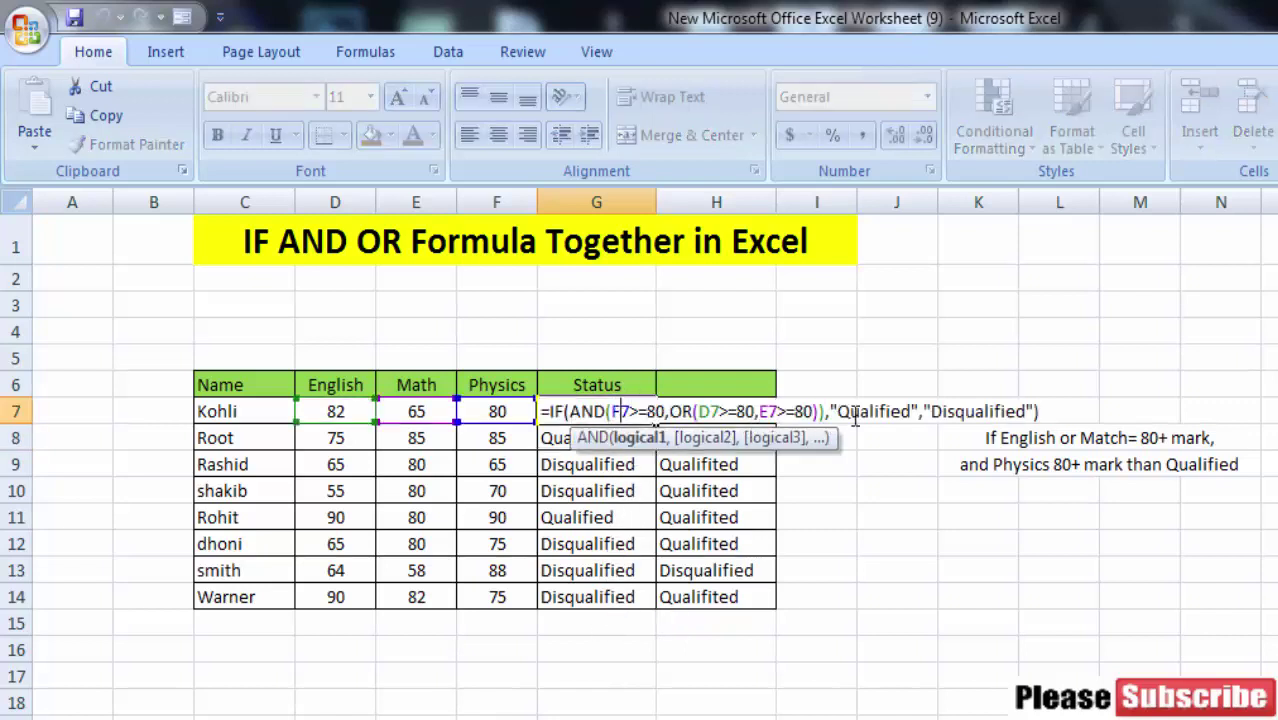
click(1051, 410)
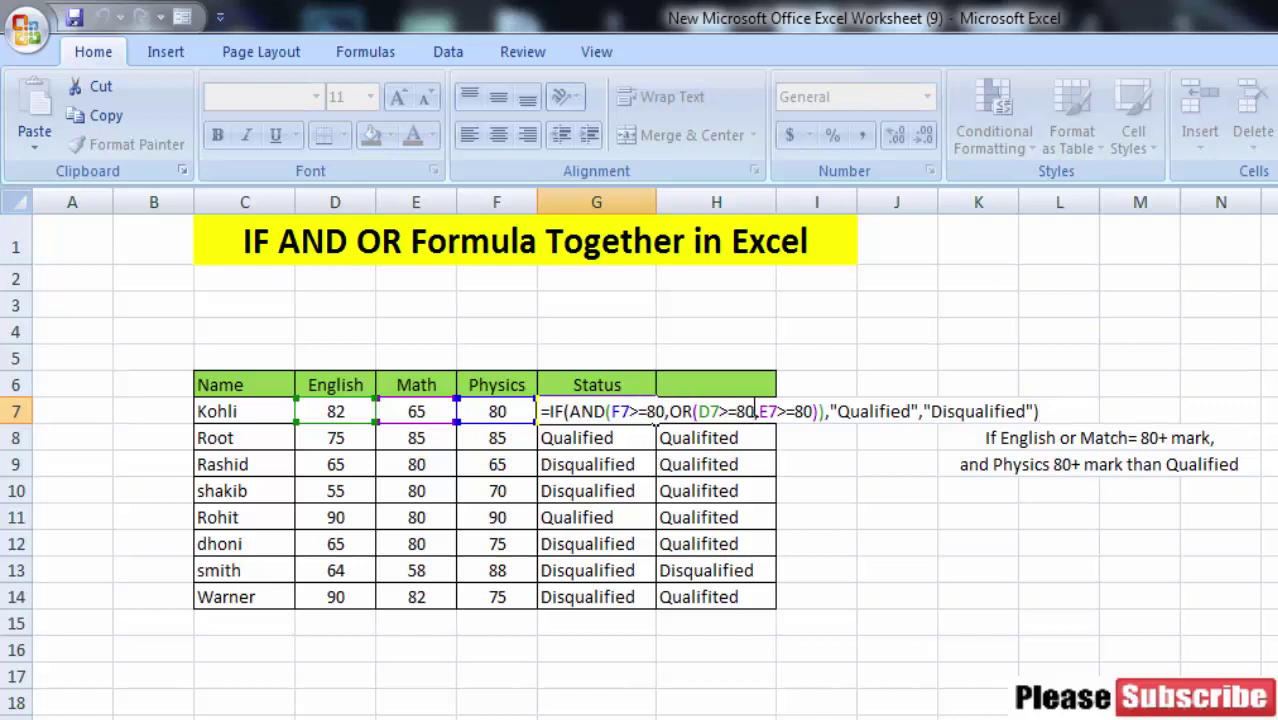
click(826, 414)
key(Return)
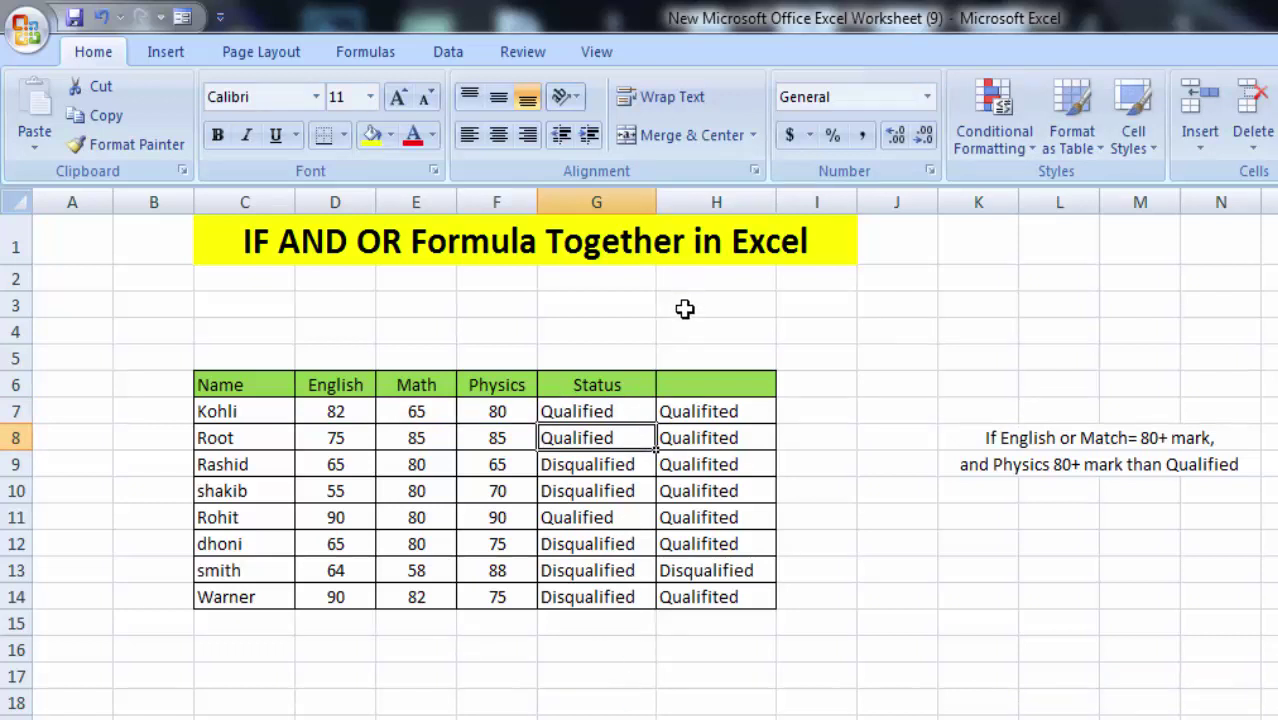
Delete helper column H with its OR-only results so Status is the last column
click(754, 198)
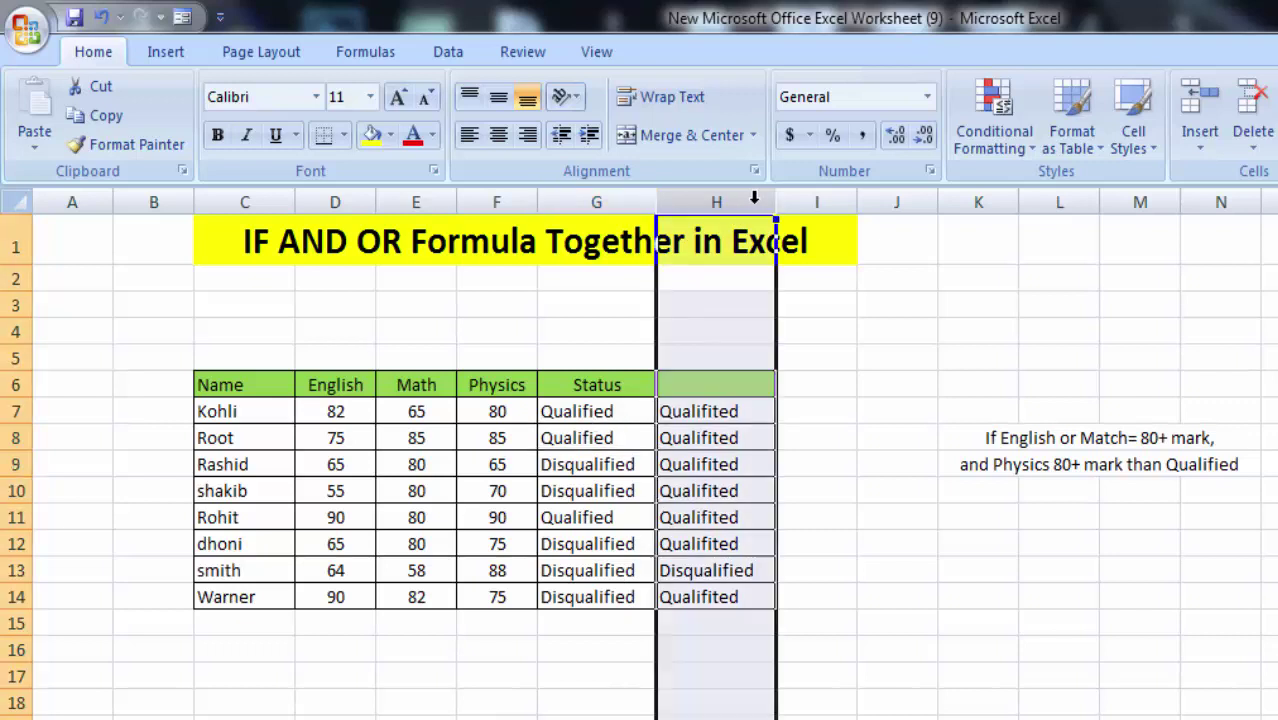
right_click(742, 316)
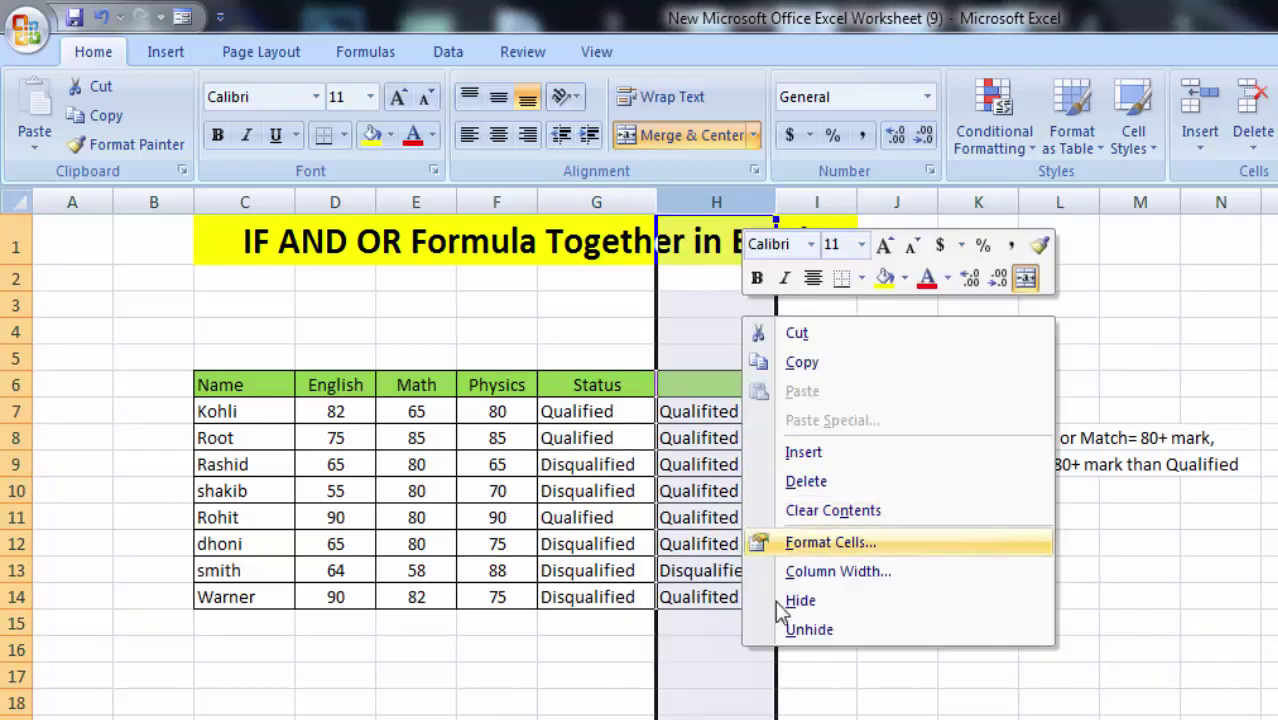
click(828, 482)
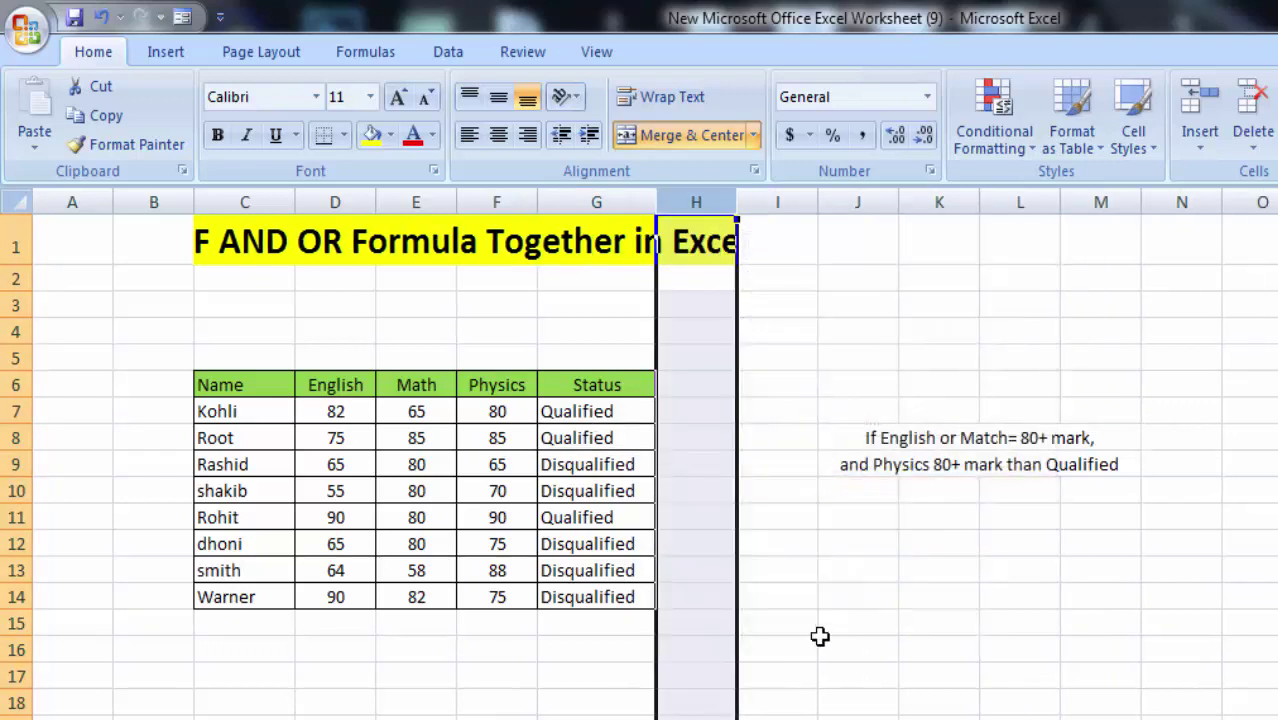
click(887, 647)
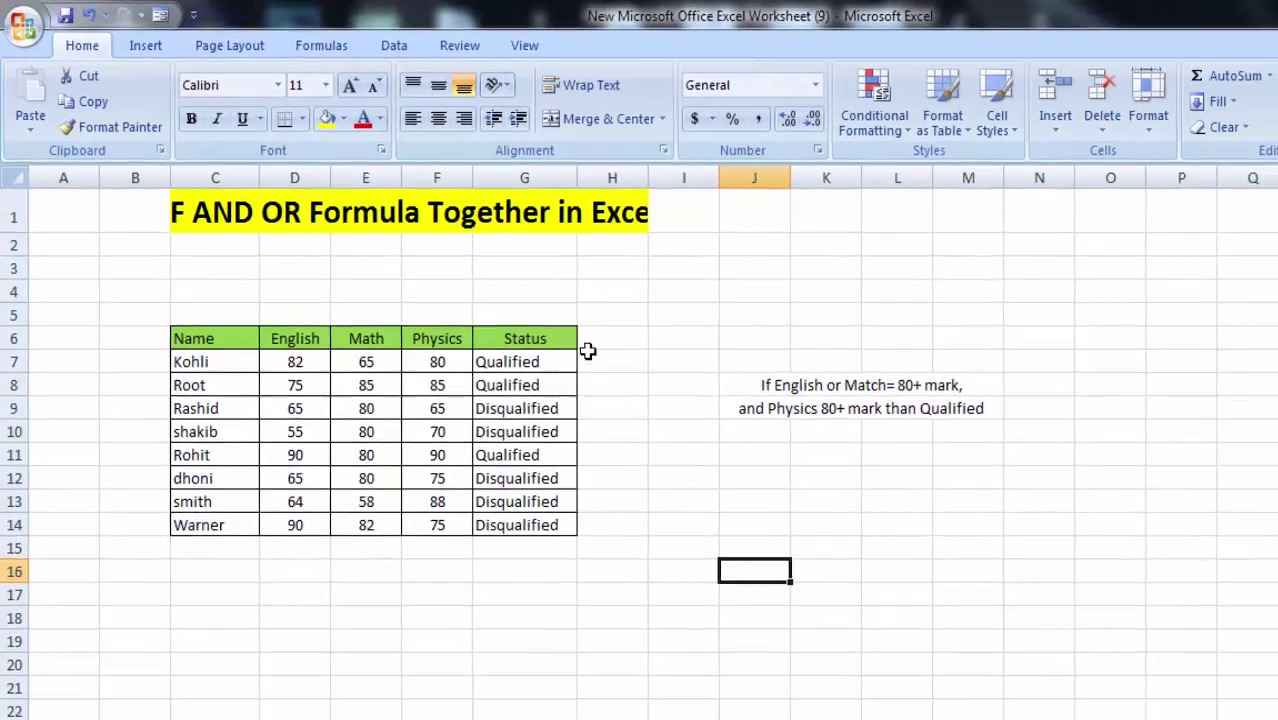